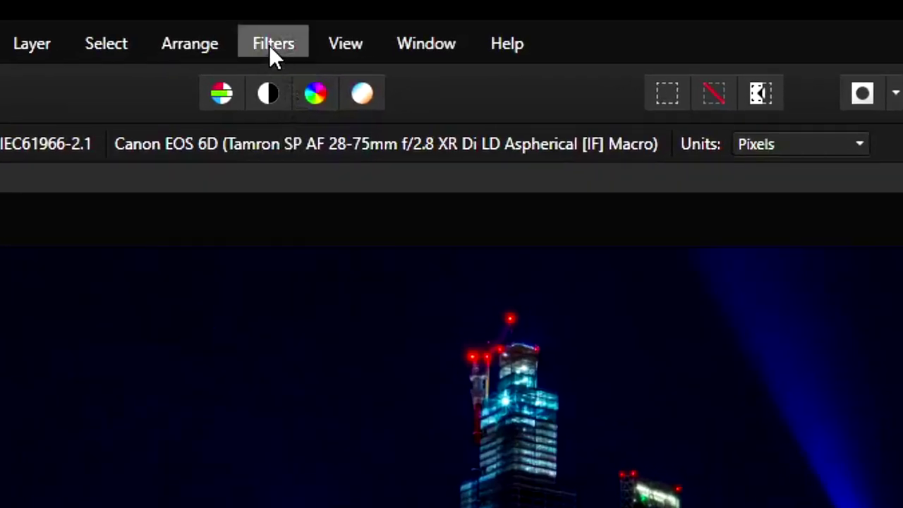
Apply Perlin Noise (Octaves 4 px, Zoom 7.8 px) in Vivid Light mode to the Background layer.
left_click(253, 18)
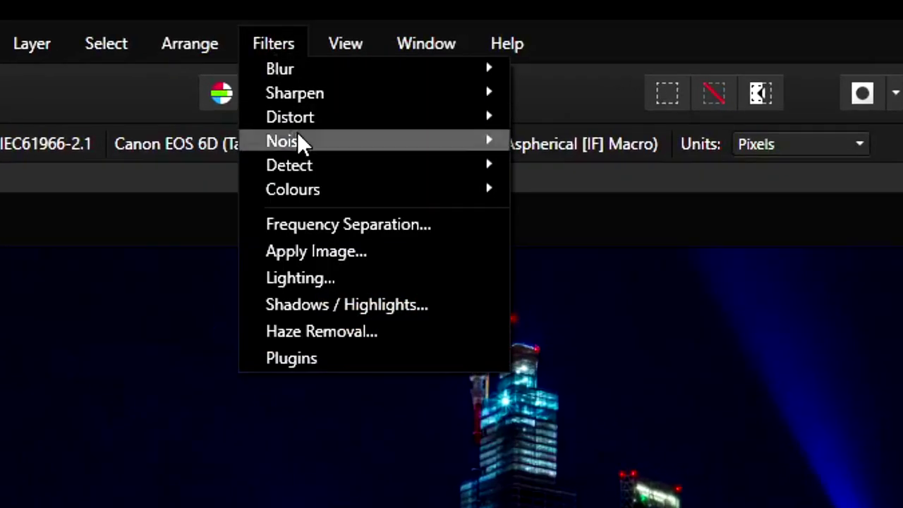
mouse_move(298, 140)
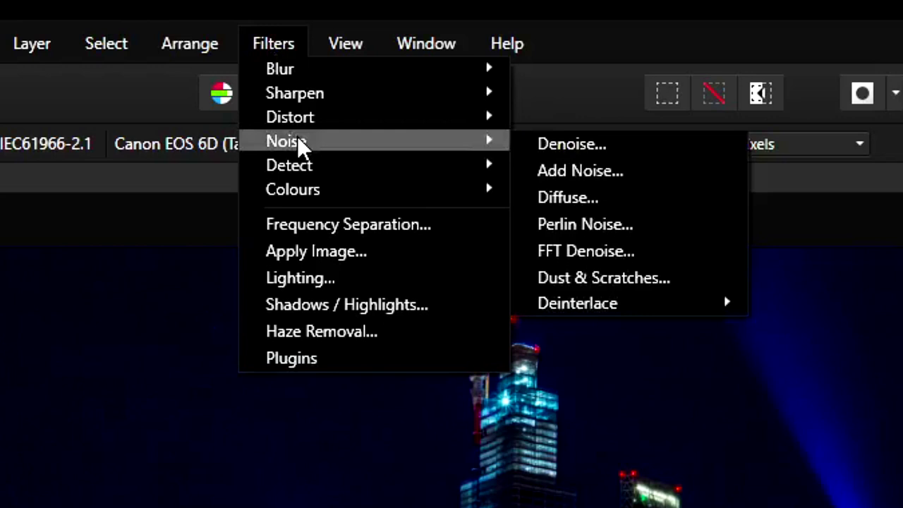
left_click(660, 225)
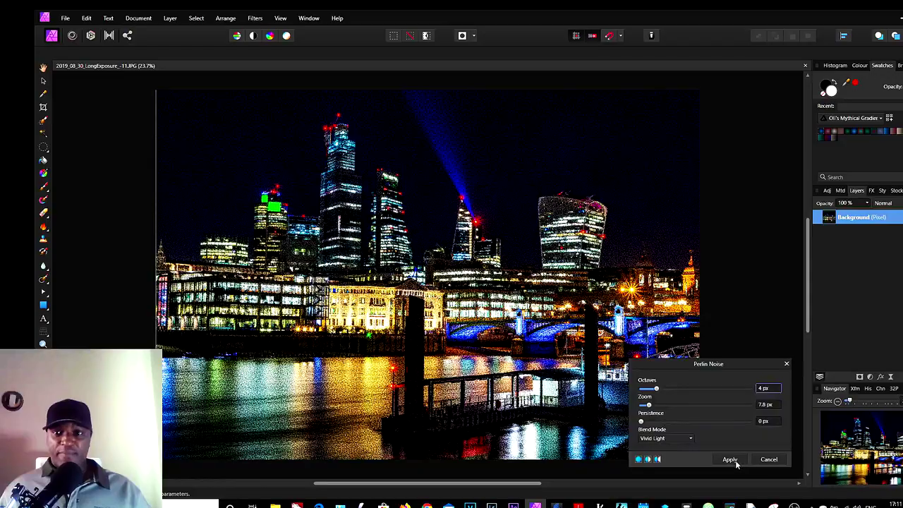
left_click(706, 466)
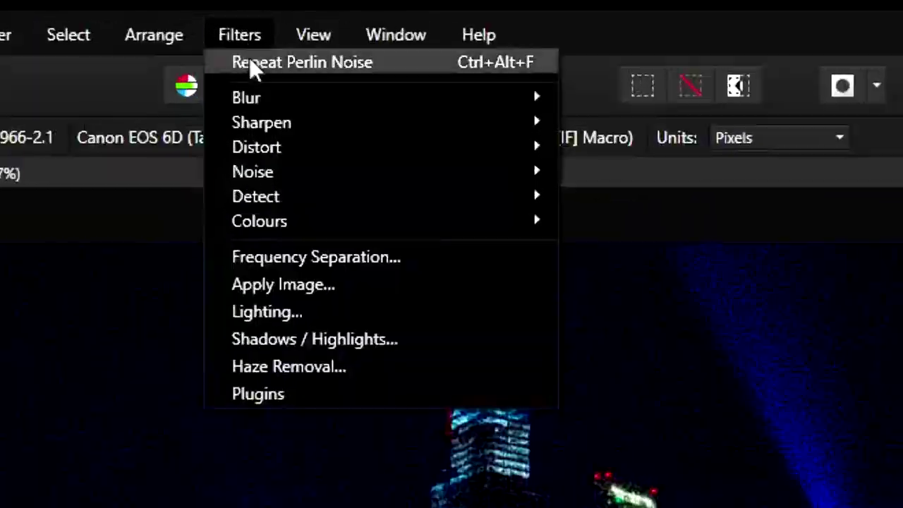
Apply a Zoom Blur with a 73.2 px radius so the city lights streak outward from the centre.
mouse_move(263, 41)
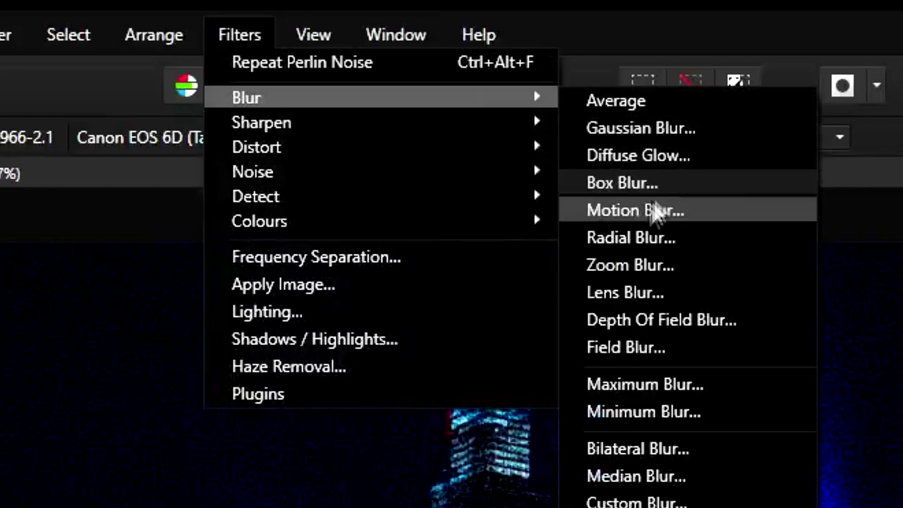
left_click(657, 266)
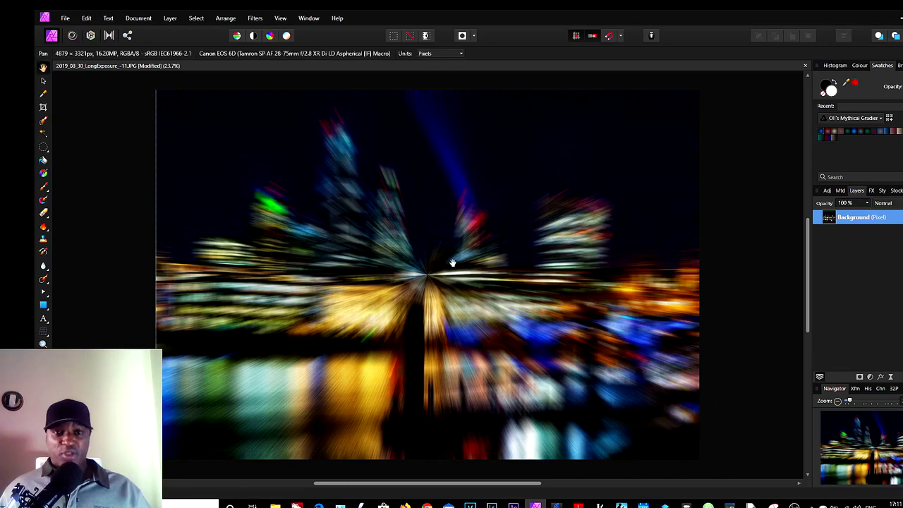
left_click(254, 23)
mouse_move(260, 40)
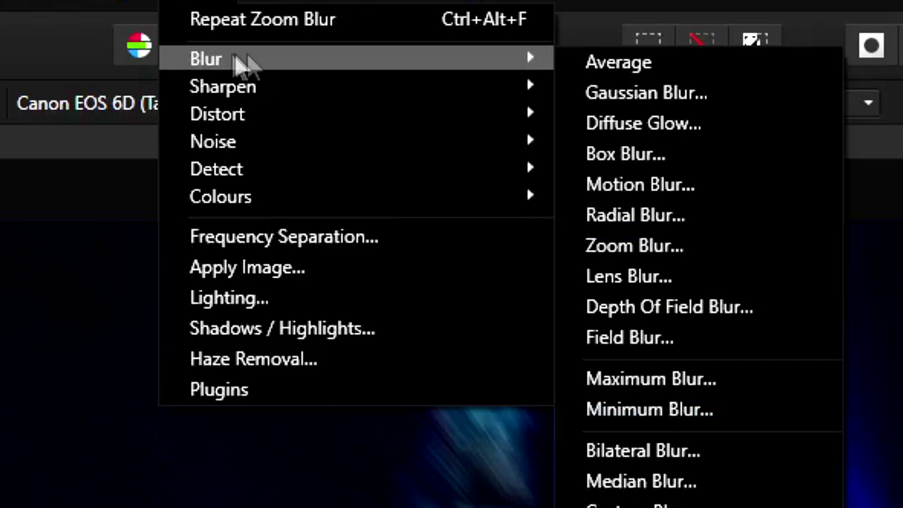
left_click(672, 250)
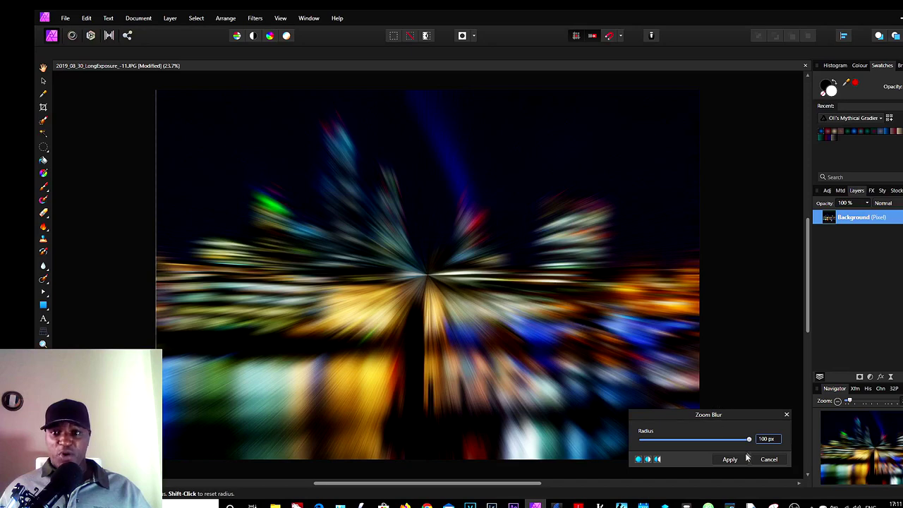
left_click_drag(752, 442, 742, 440)
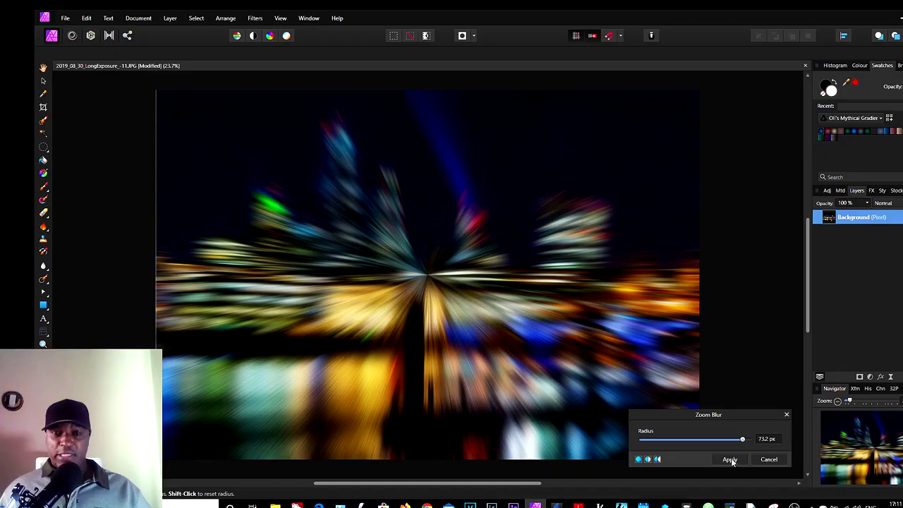
left_click(730, 459)
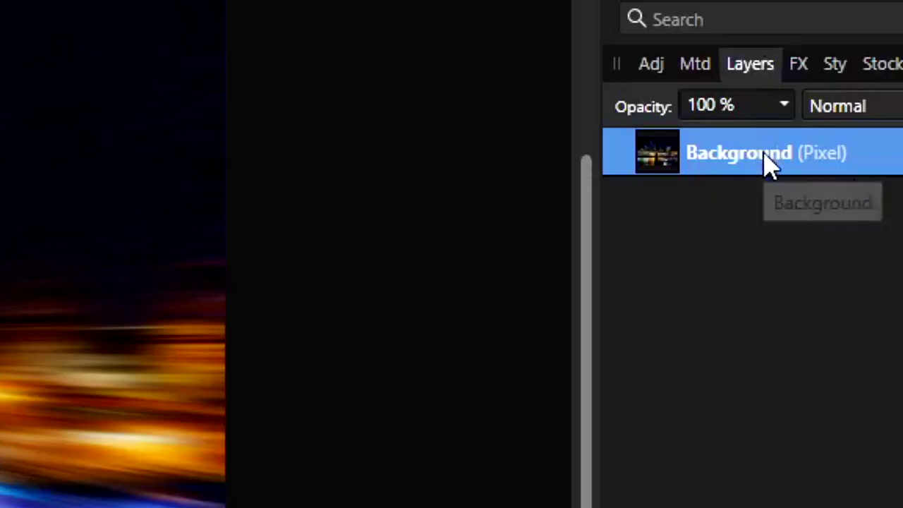
Duplicate the zoom-blurred Background layer from its context menu in the Layers panel.
right_click(861, 219)
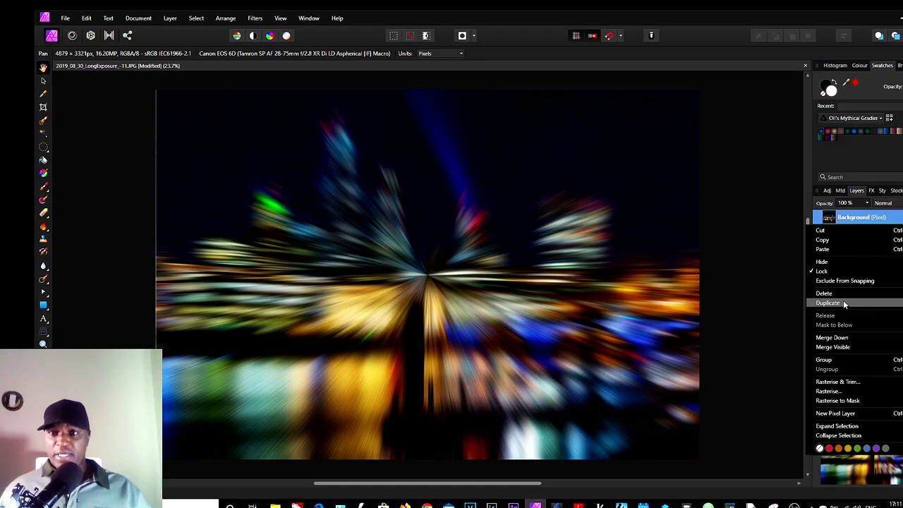
left_click(667, 420)
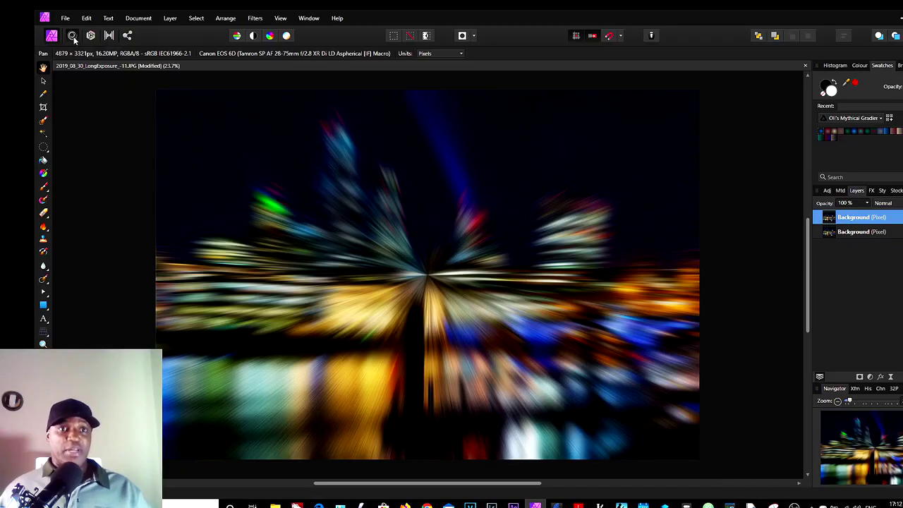
In the Liquify Persona, lower the mesh Divisions and enlarge the brush to cover most of the image.
left_click(72, 35)
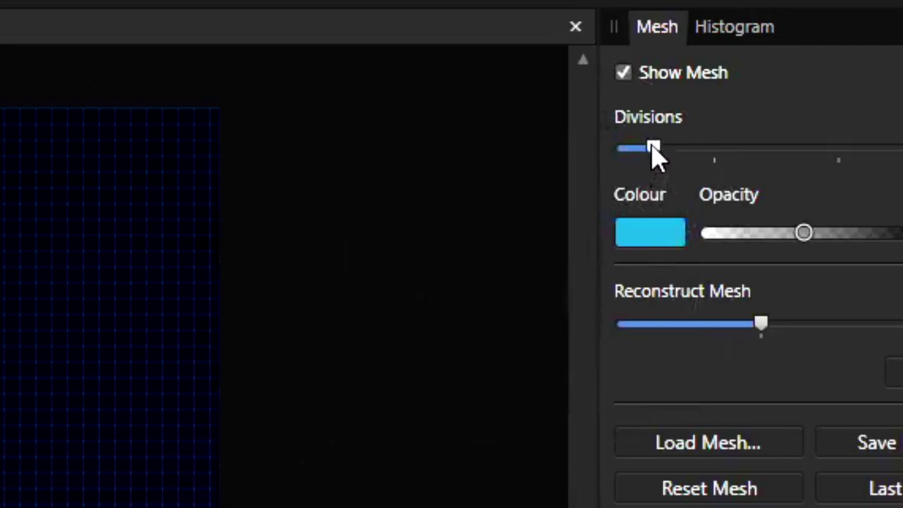
left_click_drag(653, 152, 621, 158)
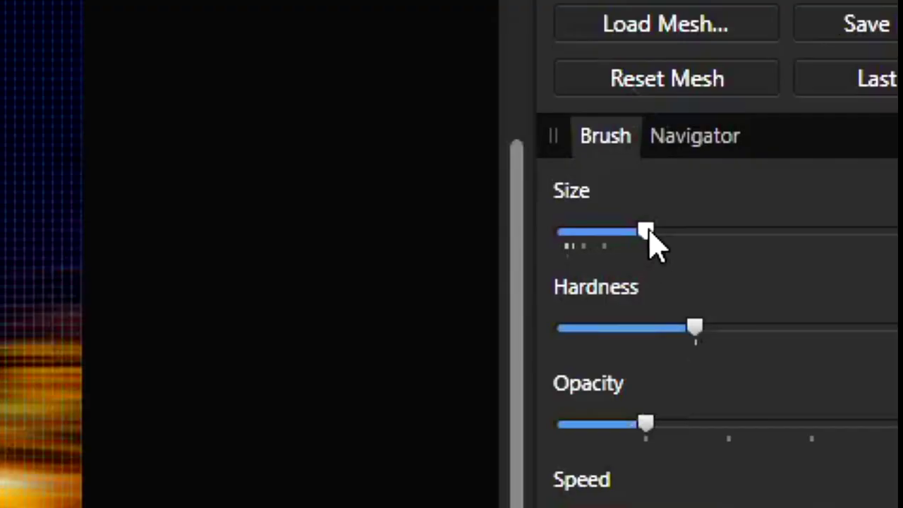
left_click_drag(841, 245, 873, 246)
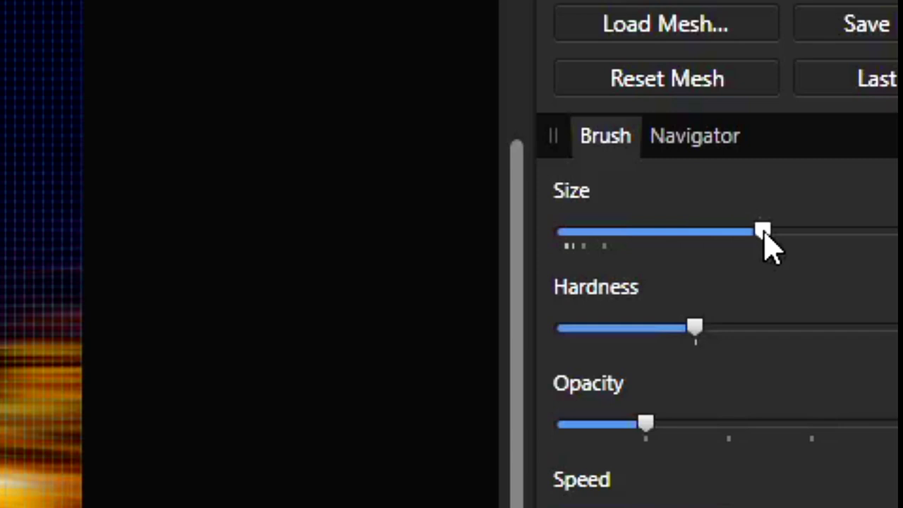
left_click_drag(770, 244, 792, 244)
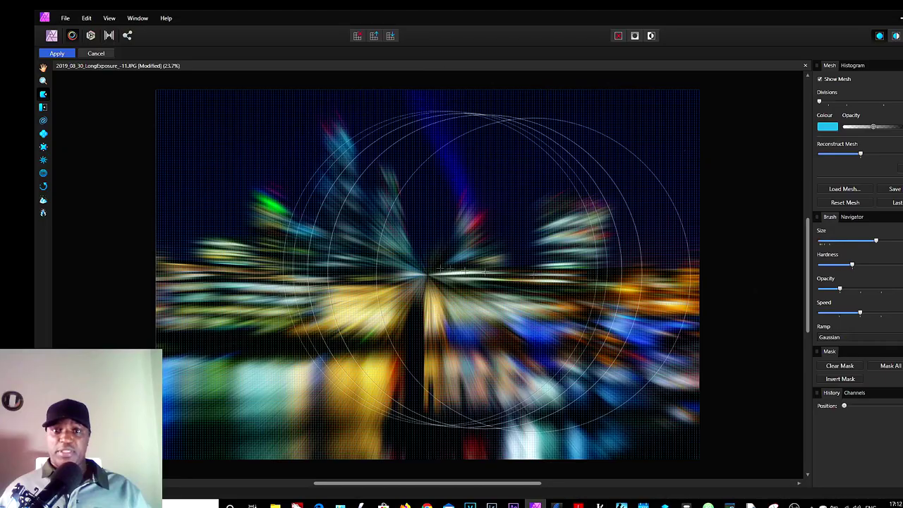
left_click_drag(876, 241, 891, 244)
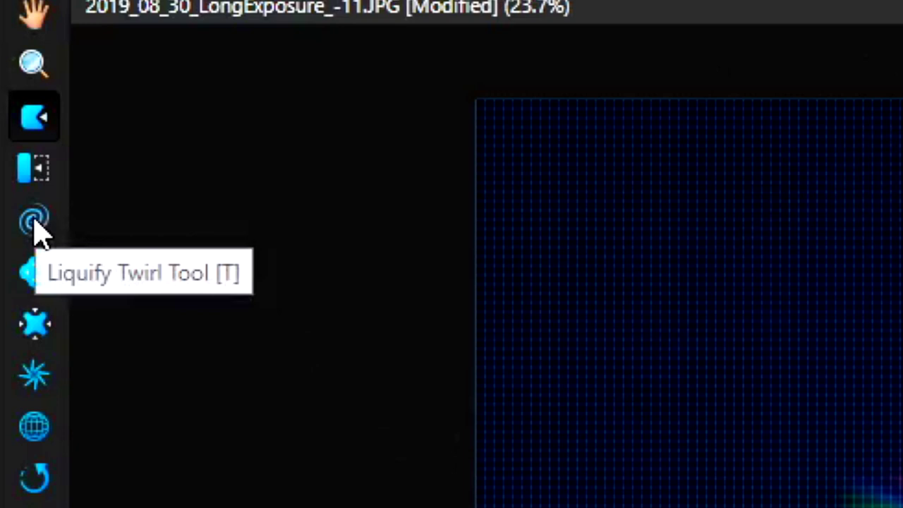
Twirl the light streaks at the image centre into a large swirl and apply the distortion.
left_click(34, 225)
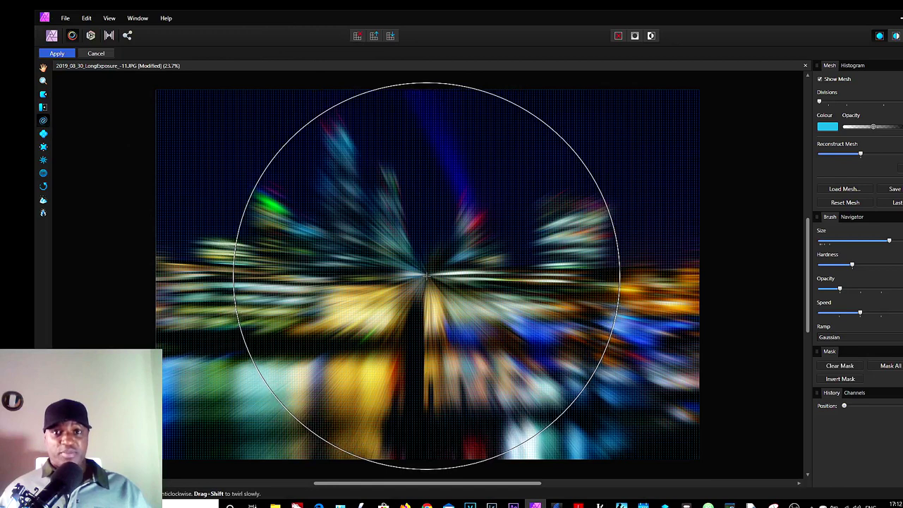
left_click(426, 276)
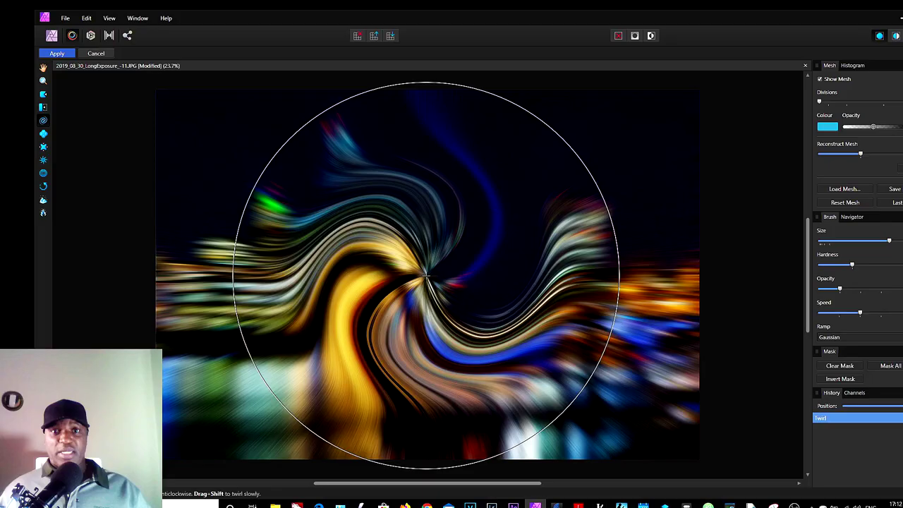
left_click_drag(426, 275, 426, 276)
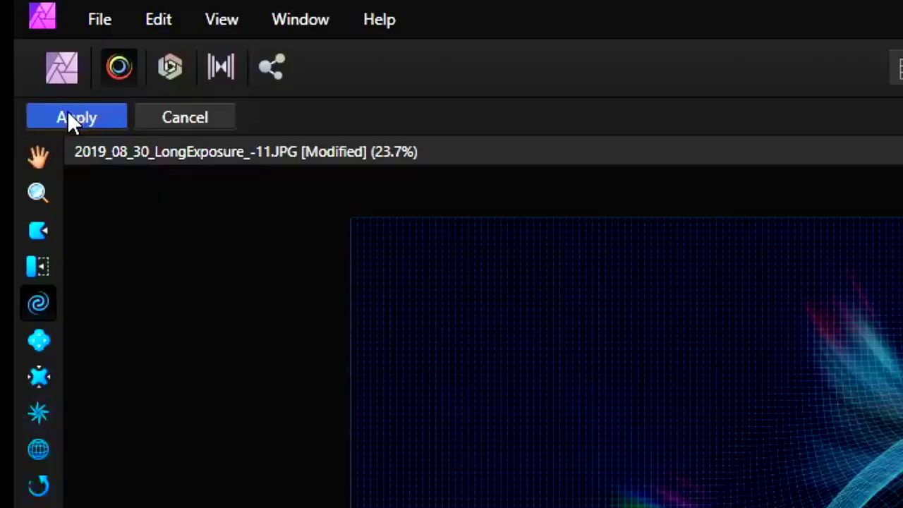
left_click(54, 56)
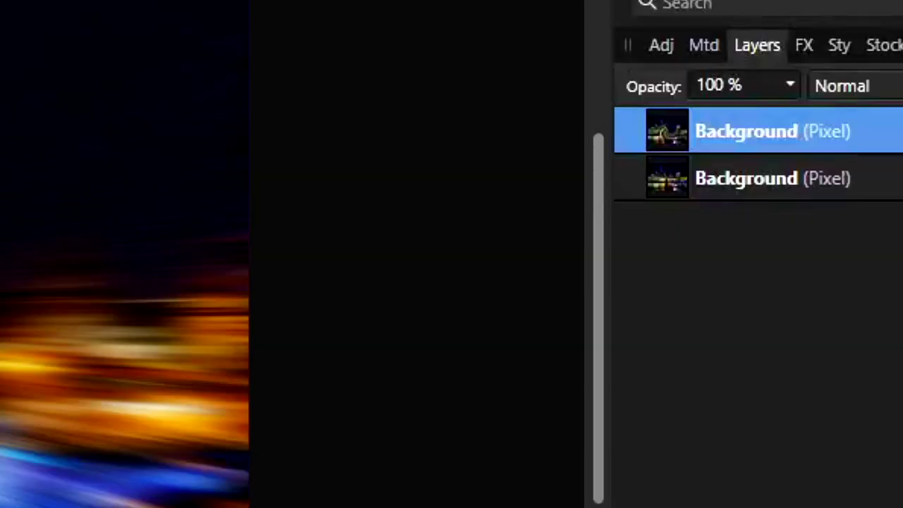
Set the swirled top layer to Lighten blend mode and duplicate the bottom original Background layer.
left_click(854, 86)
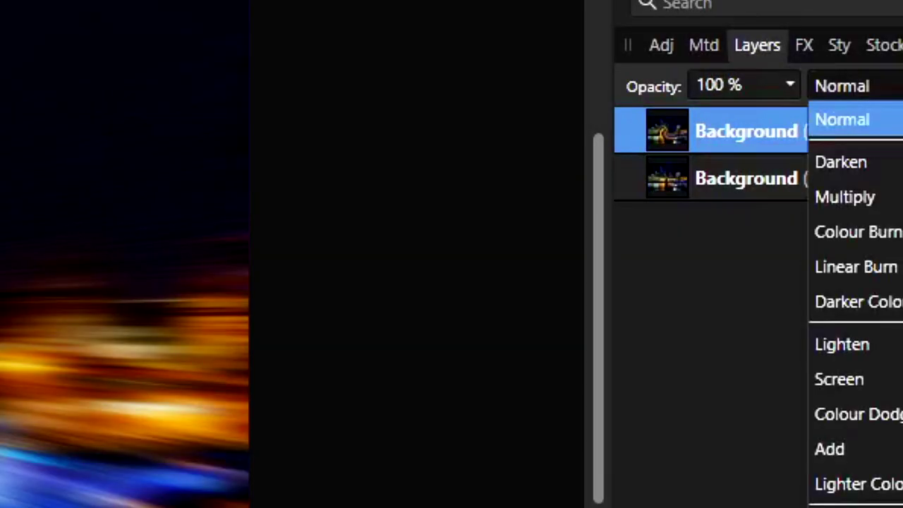
left_click(869, 347)
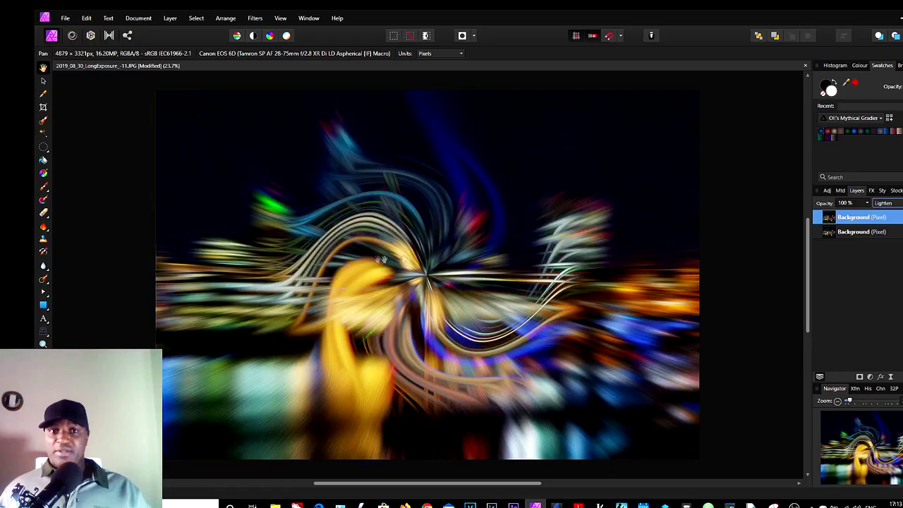
left_click(861, 232)
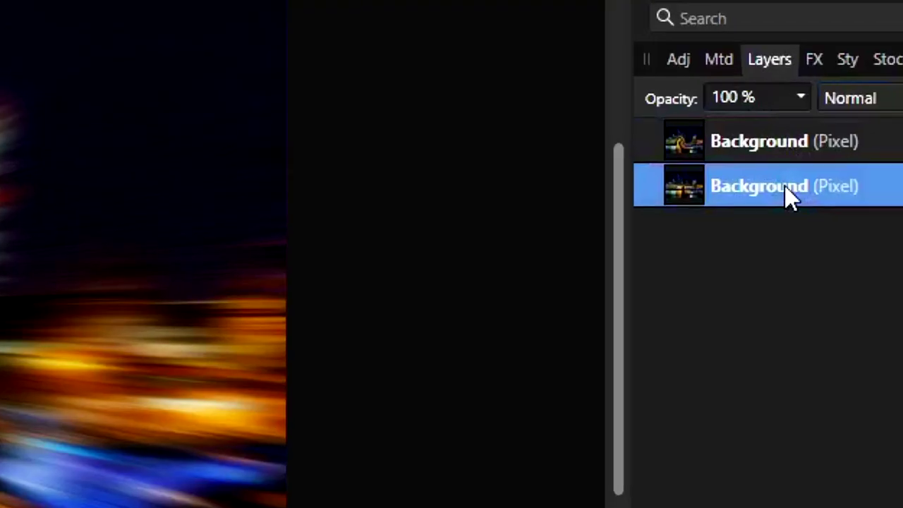
right_click(785, 186)
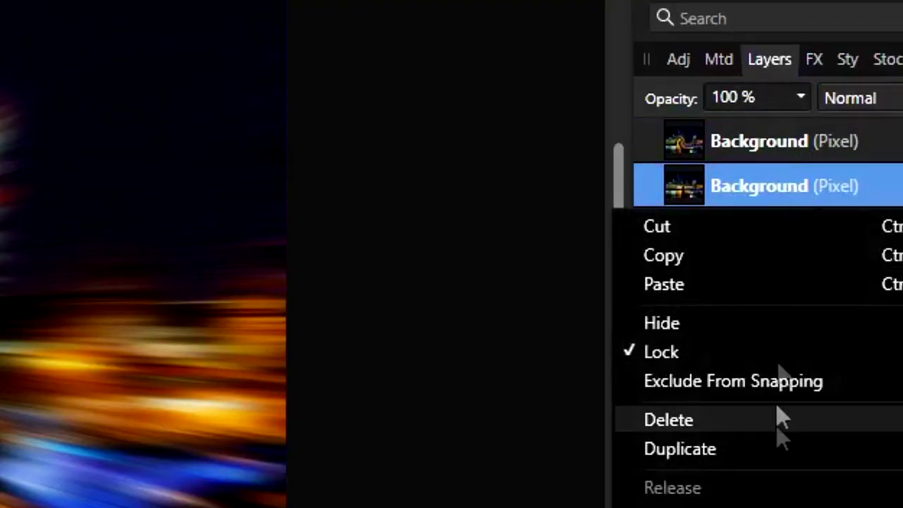
left_click(747, 448)
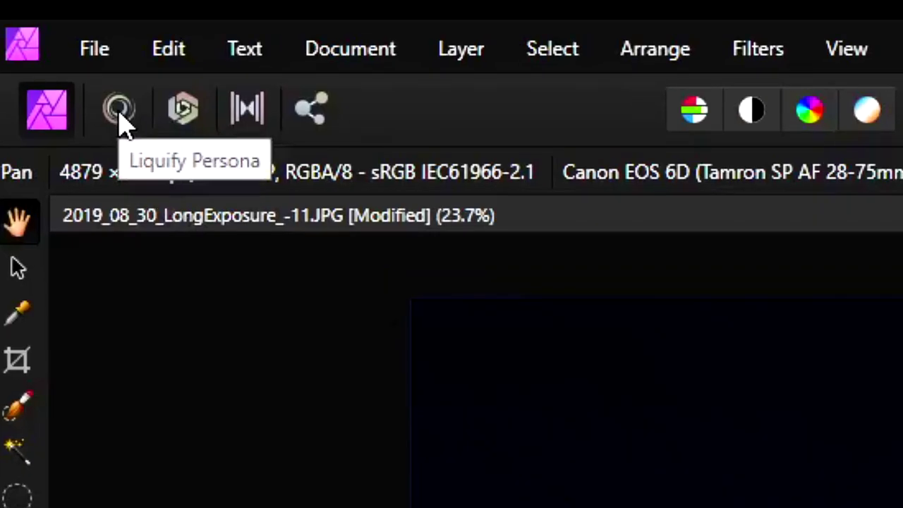
Swirl the copied layer's light streaks around the image centre with the Liquify Twirl Tool and apply.
left_click(118, 109)
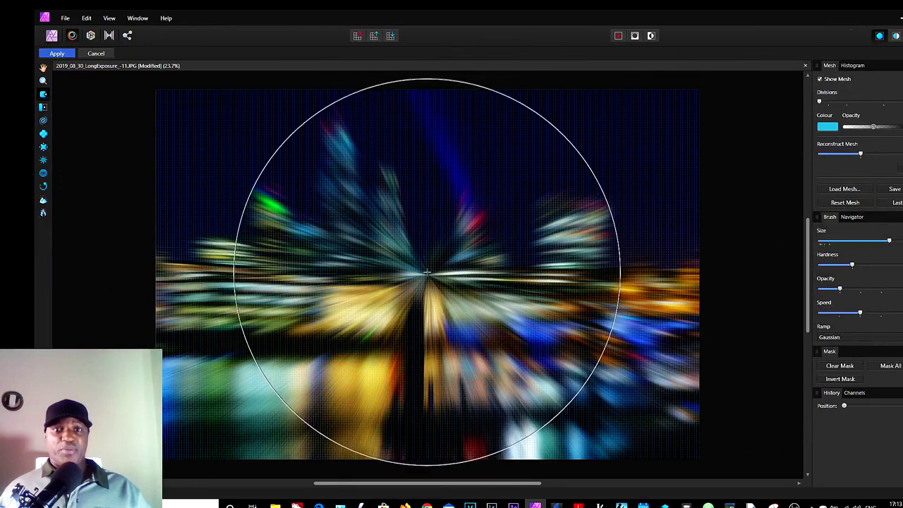
left_click(43, 121)
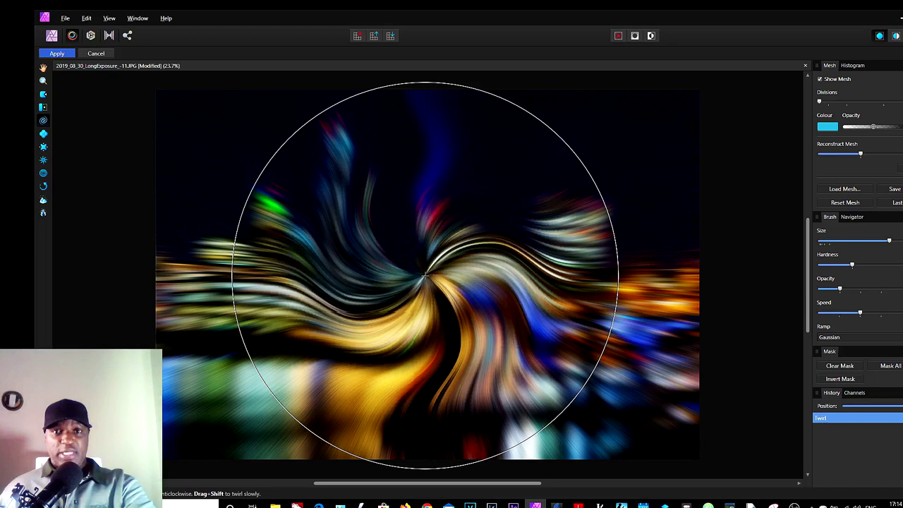
left_click_drag(426, 275, 426, 276)
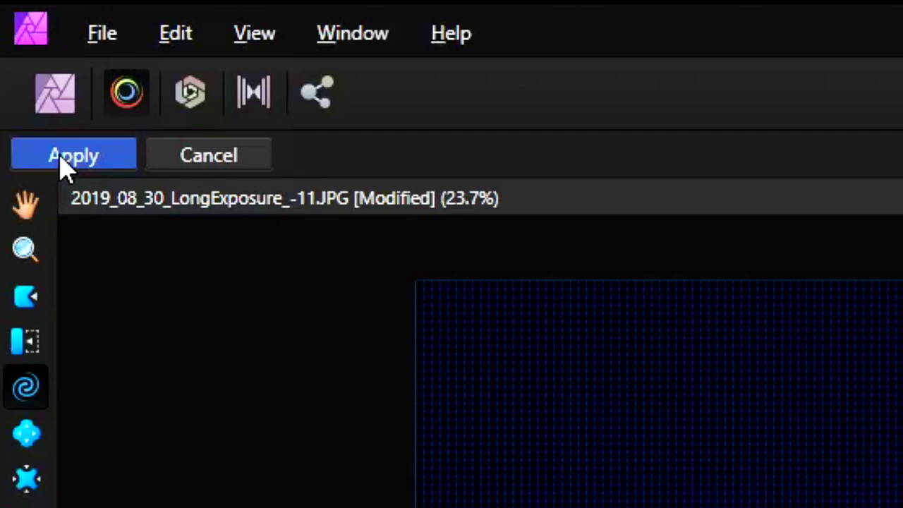
left_click(60, 159)
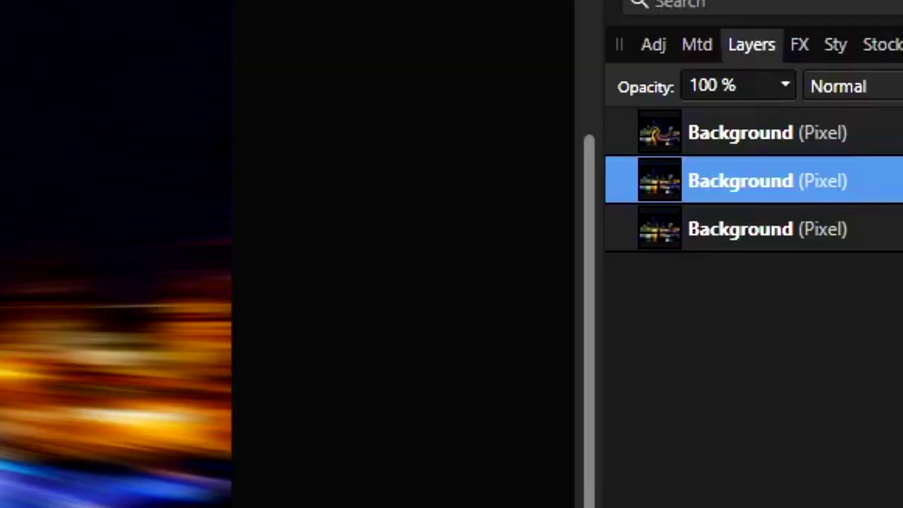
Blend the twirled layer in Lighten mode and duplicate the bottom original layer again.
left_click(886, 202)
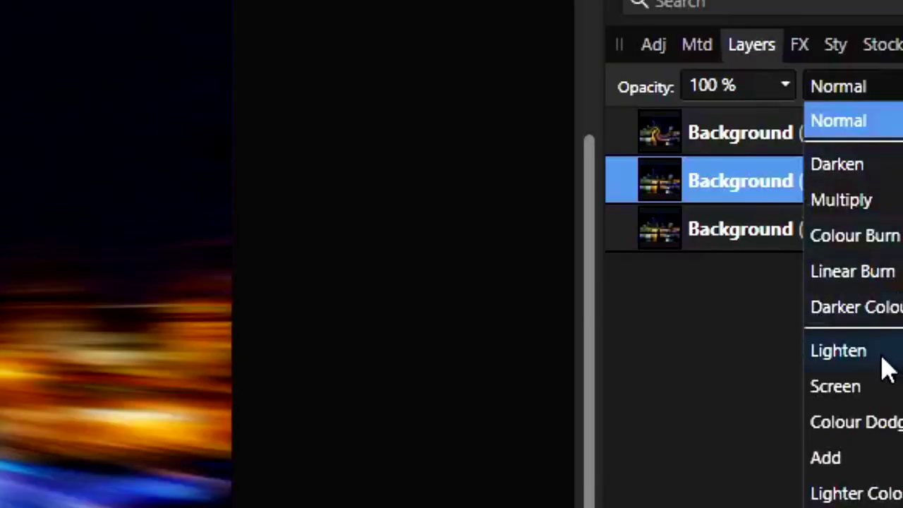
left_click(883, 357)
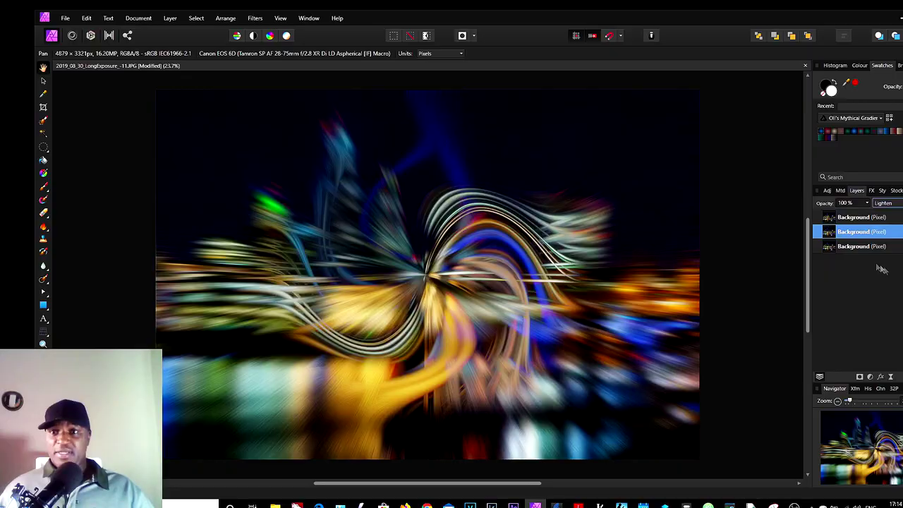
left_click(862, 247)
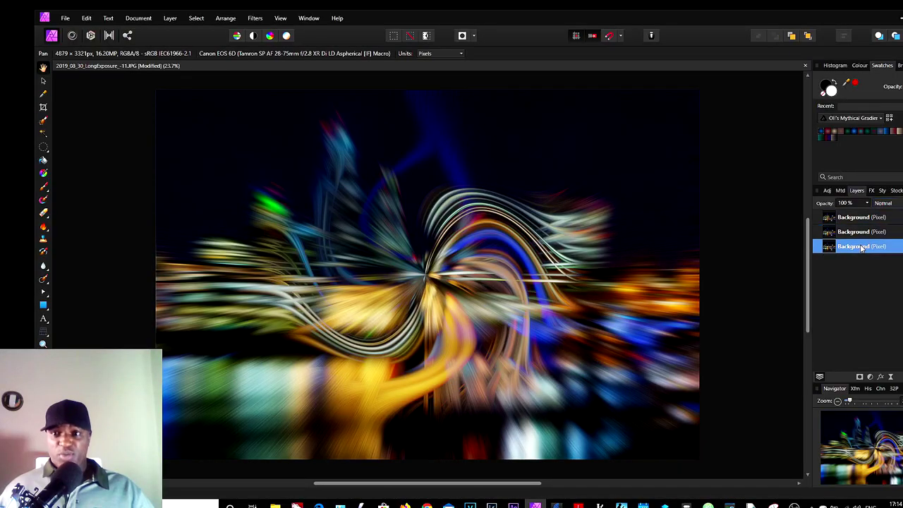
right_click(862, 247)
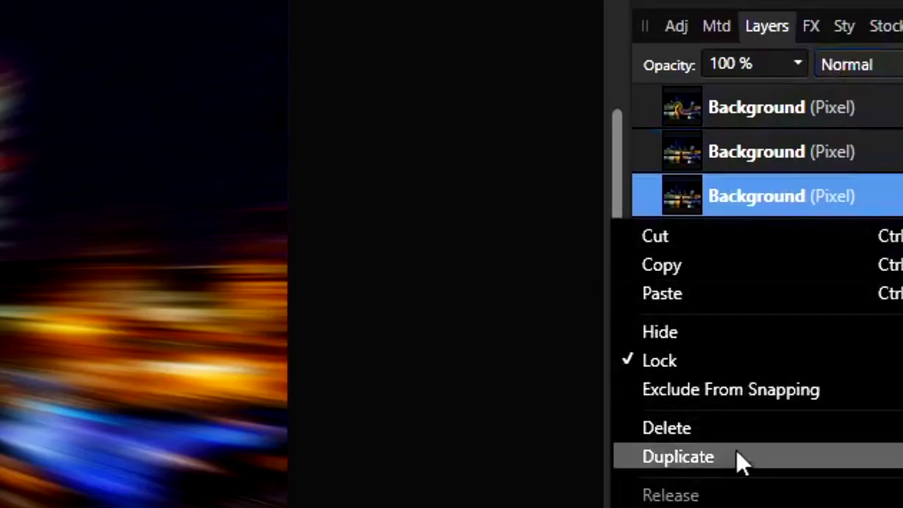
left_click(736, 451)
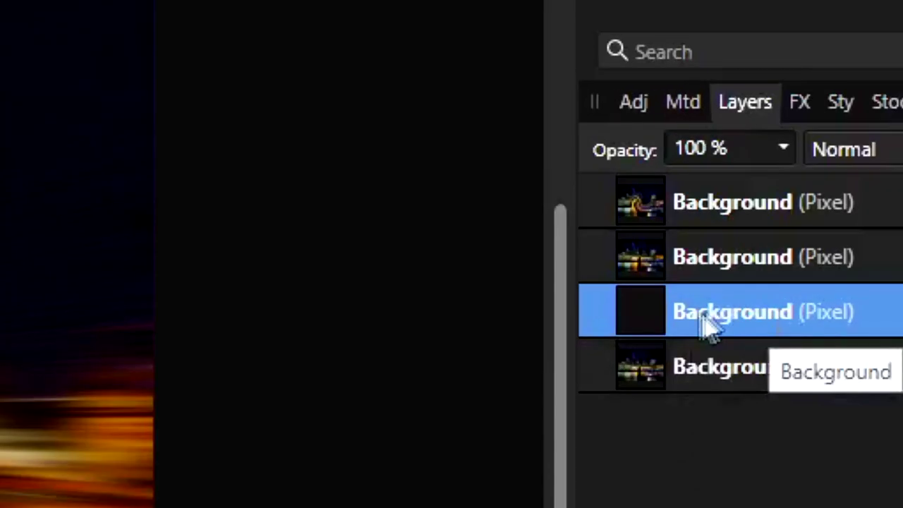
Move the new Background copy to the top of the layer stack.
double_click(847, 249)
left_click_drag(845, 250, 837, 213)
left_click_drag(671, 190, 674, 194)
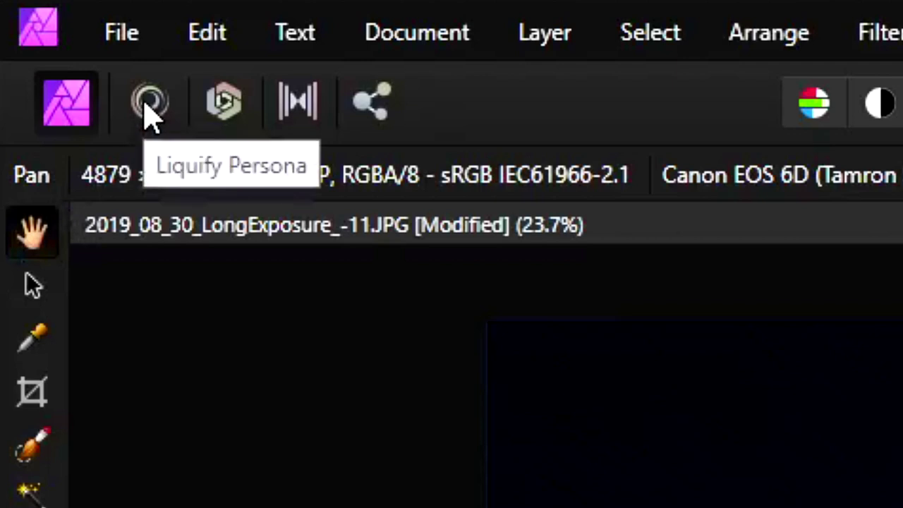
In the Liquify Persona, shrink the brush size and twist the top layer's centre into a tight swirl.
left_click(149, 108)
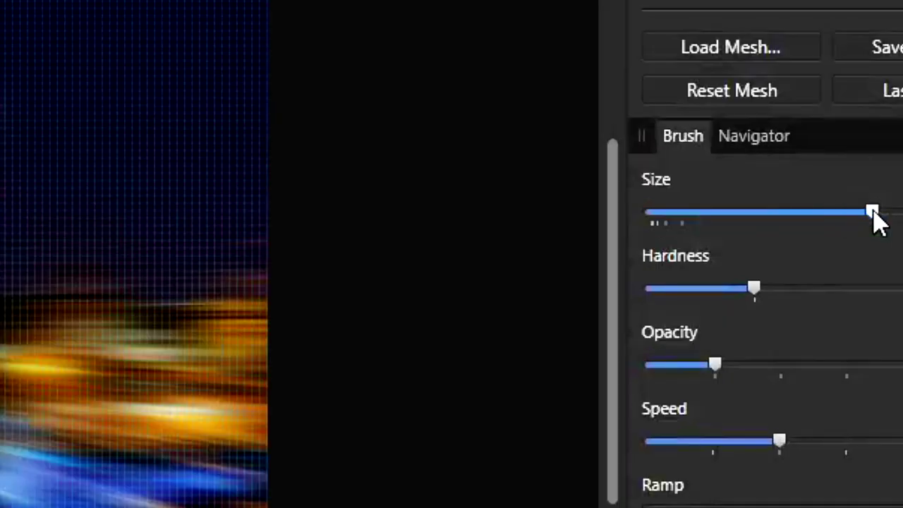
left_click_drag(874, 212, 738, 212)
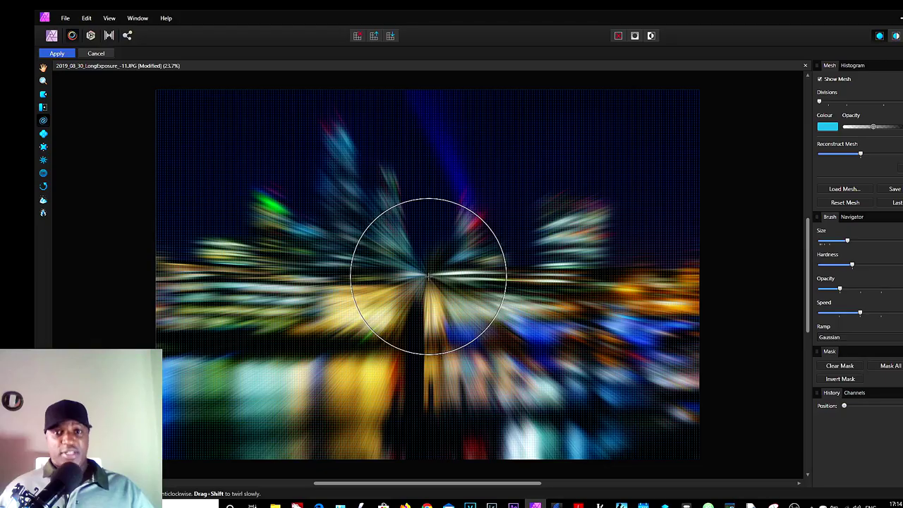
left_click(425, 275)
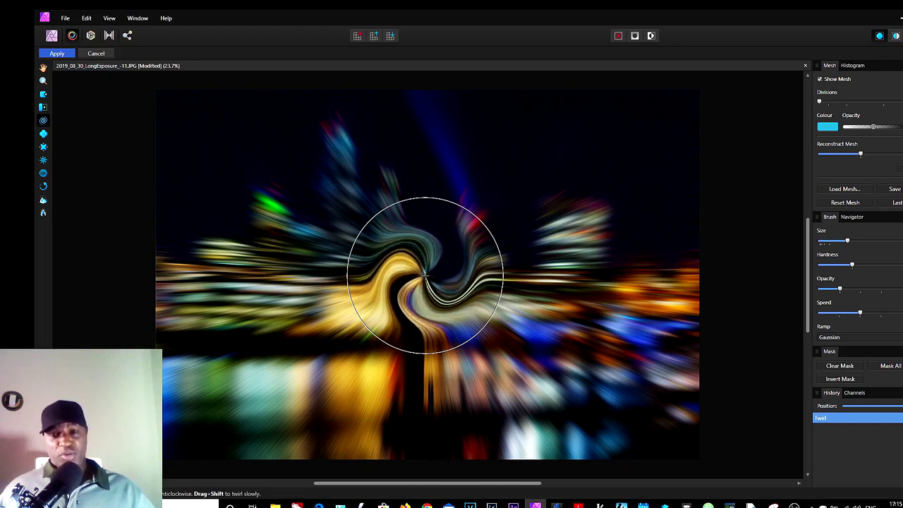
left_click_drag(425, 275, 425, 268)
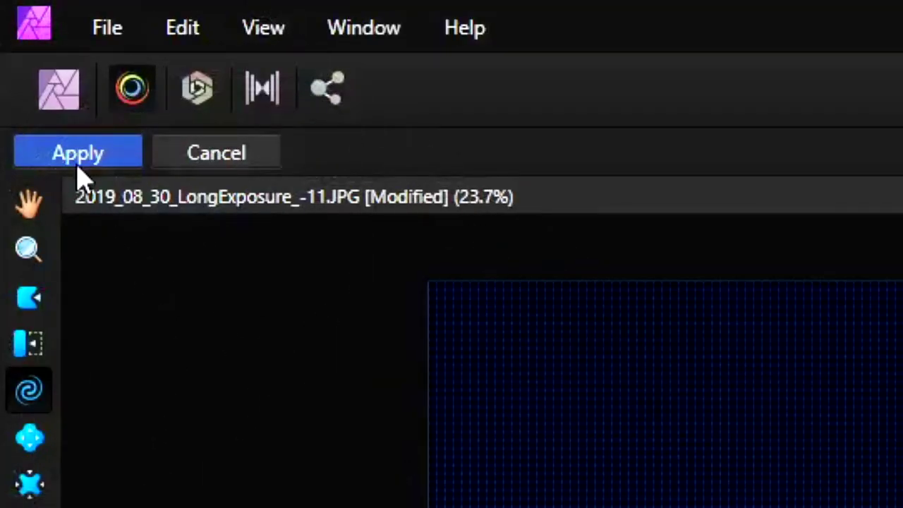
Apply the tight centre twirl, switch the top layer to Lighten mode, then bring up the Adjustments menu.
left_click(79, 159)
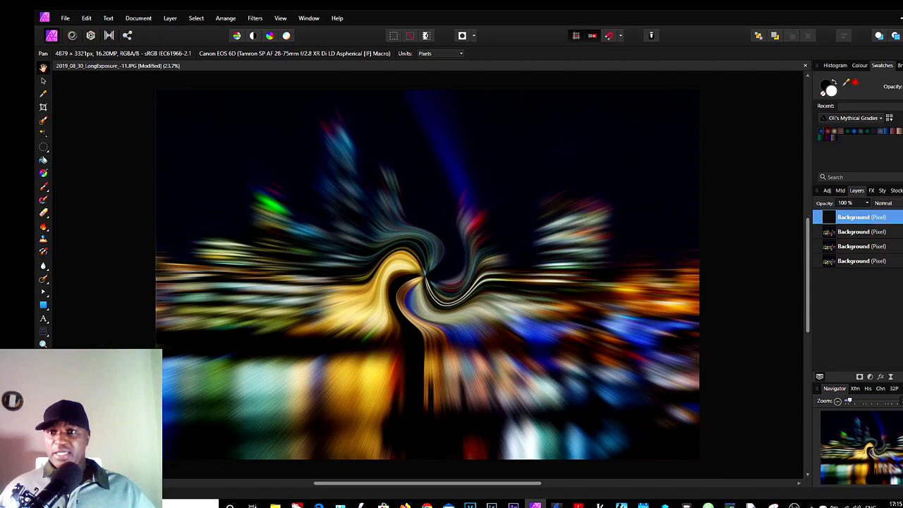
left_click(883, 202)
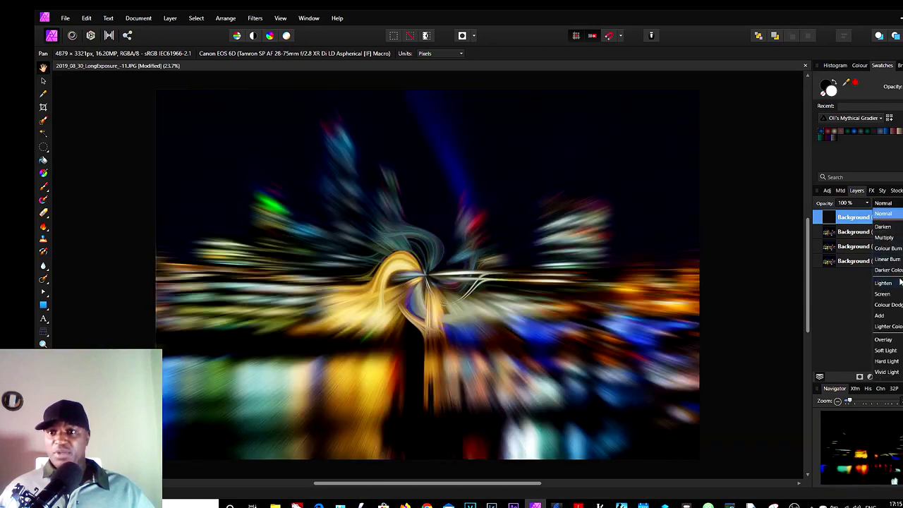
left_click(893, 284)
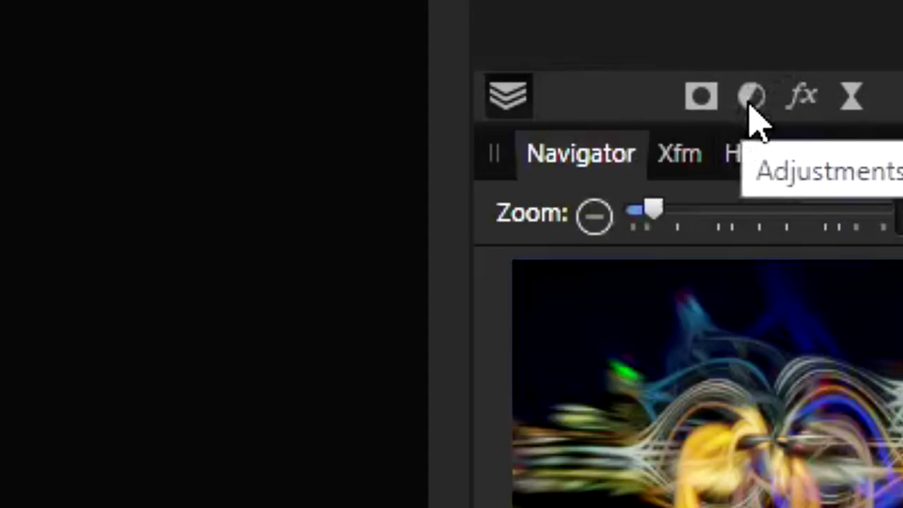
left_click(750, 106)
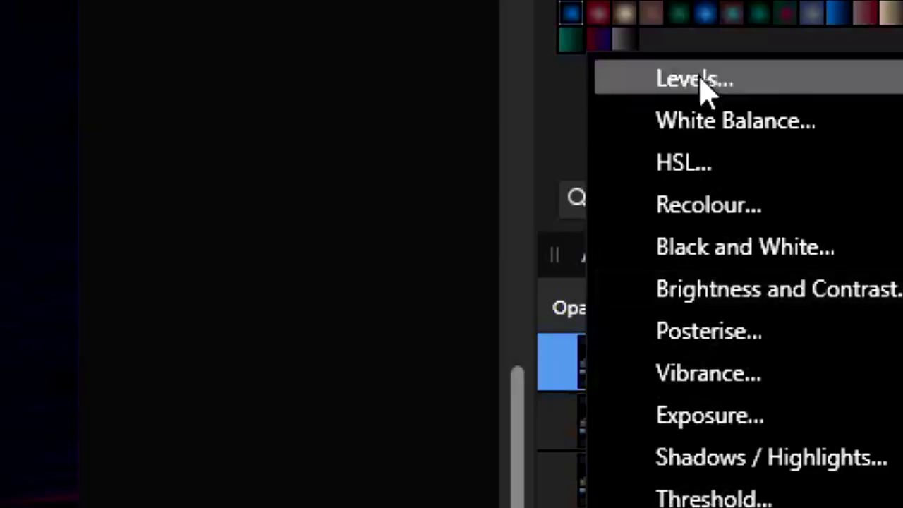
Add a Levels adjustment (black 12%, white 94%, output 2%–98%) and nest it inside the top Background layer.
left_click(854, 150)
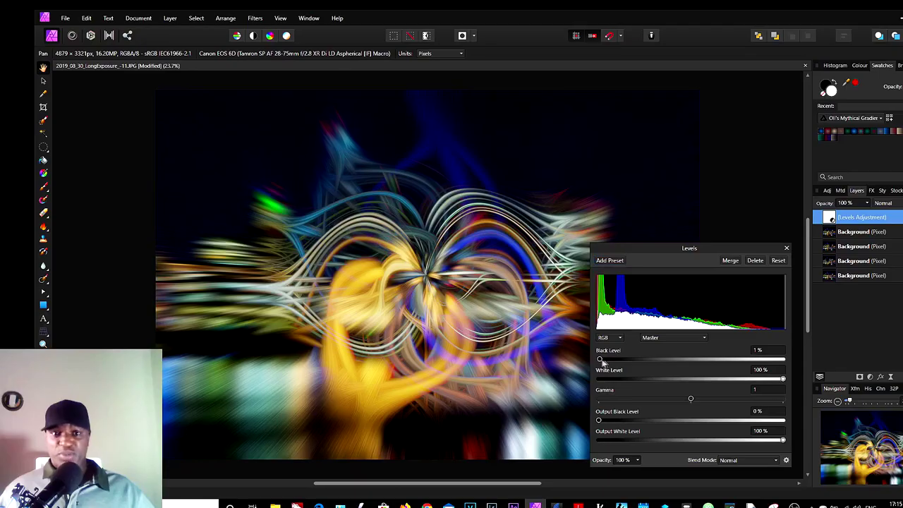
left_click_drag(291, 262, 358, 270)
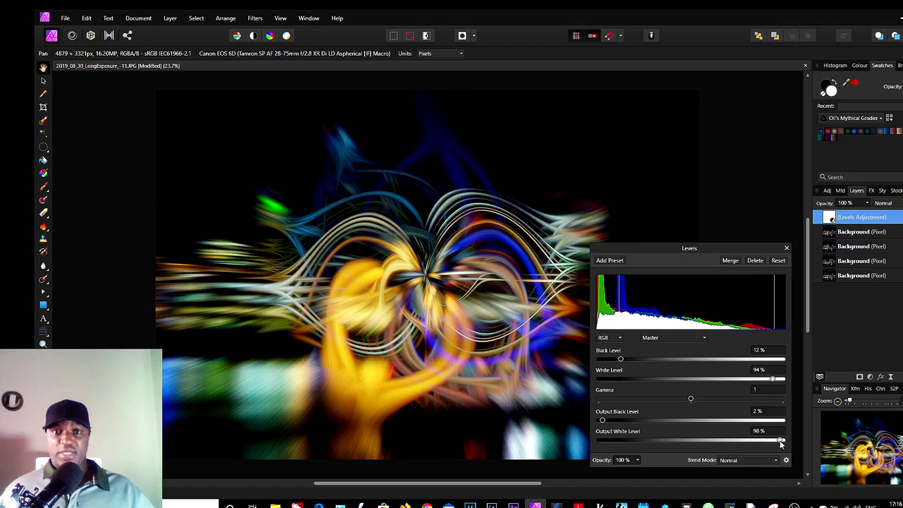
left_click(785, 249)
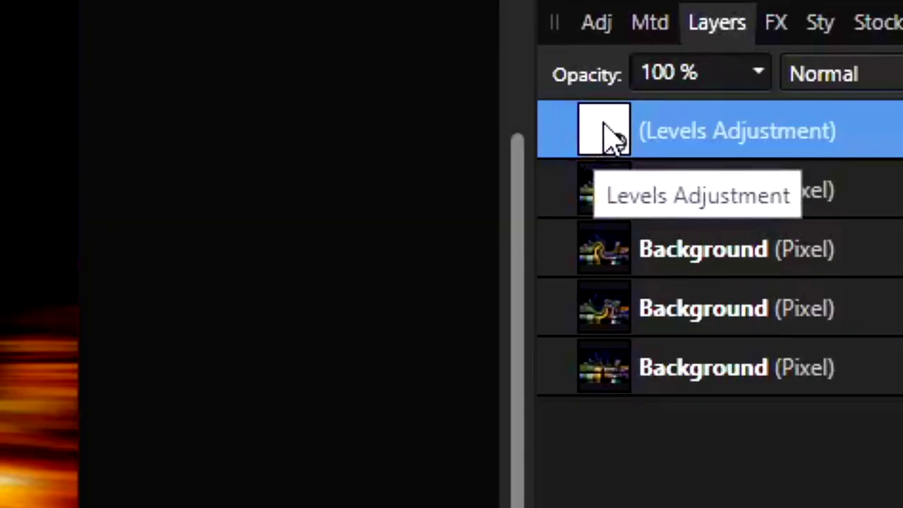
left_click_drag(831, 219, 840, 237)
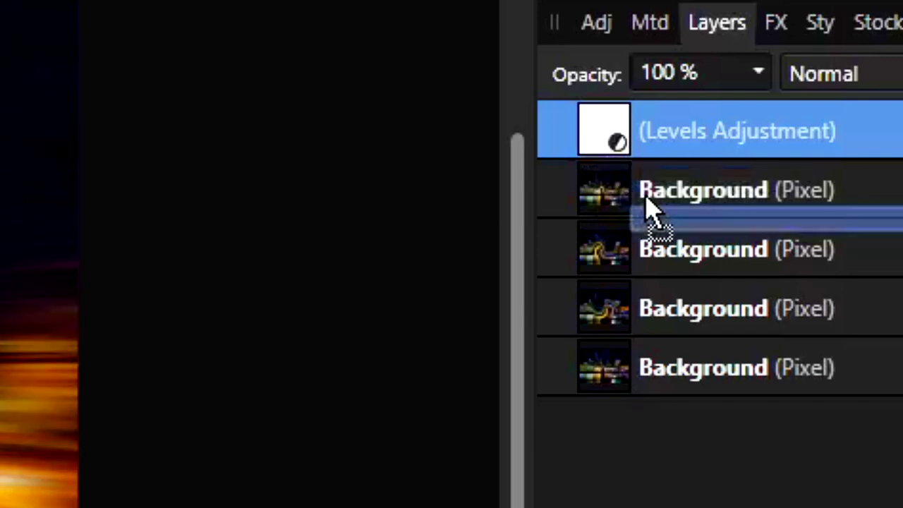
left_click_drag(653, 212, 650, 228)
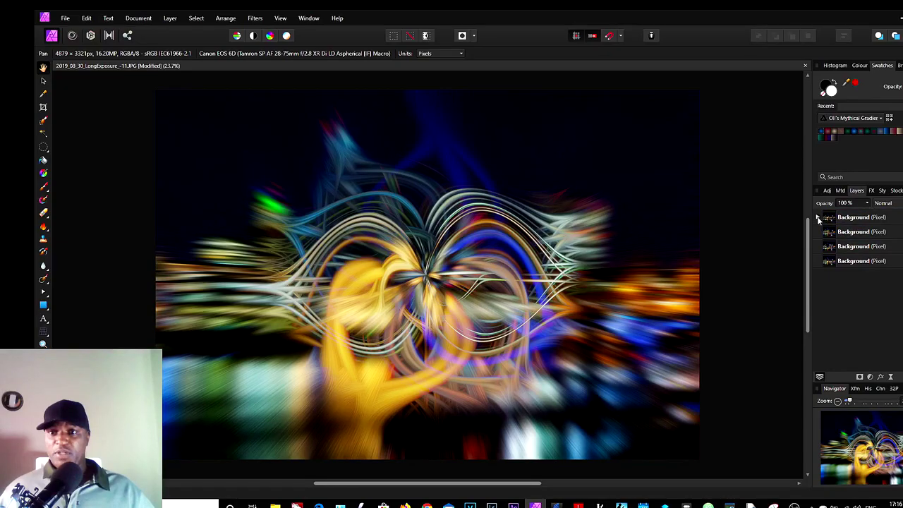
Add Split Toning below the second Background layer, with highlights hue 210.1° at 7% saturation.
left_click(818, 219)
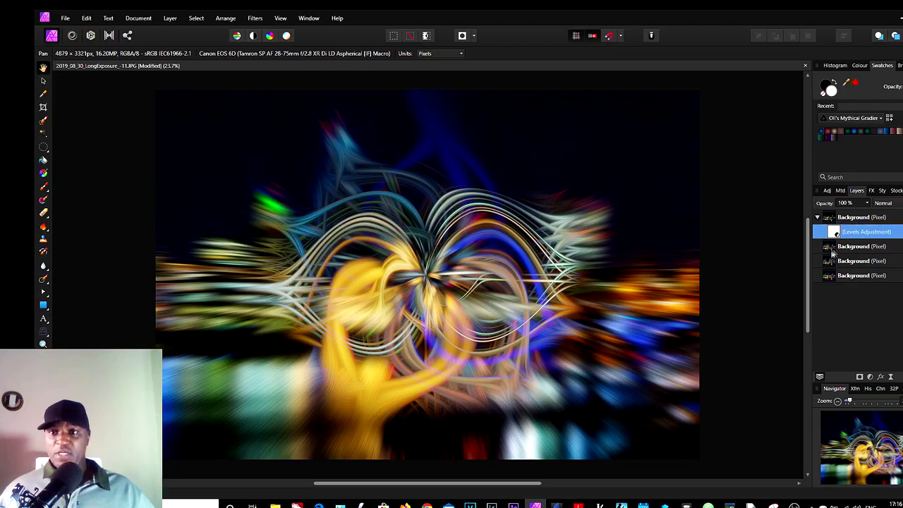
left_click(850, 249)
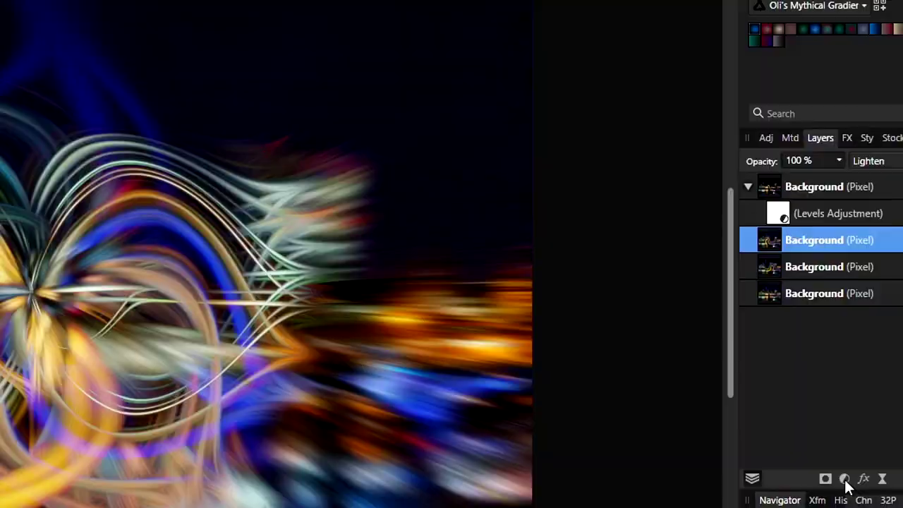
left_click(842, 479)
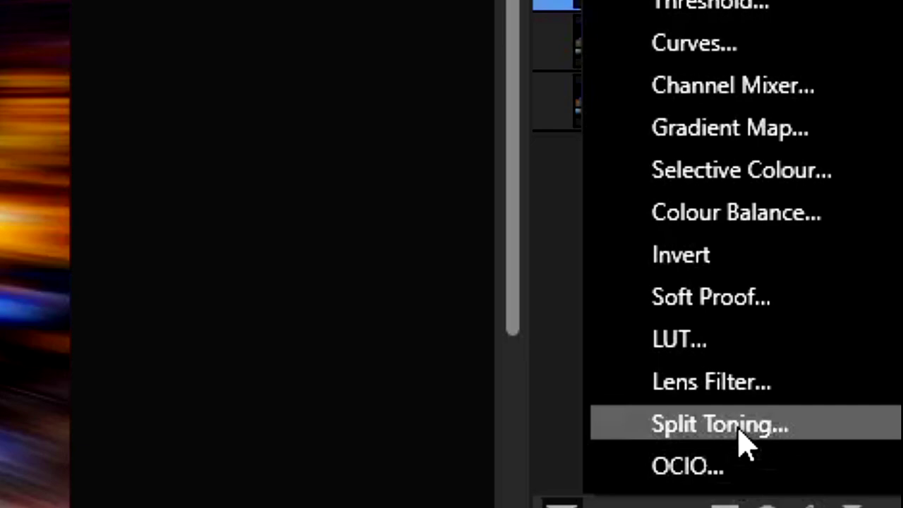
left_click(740, 432)
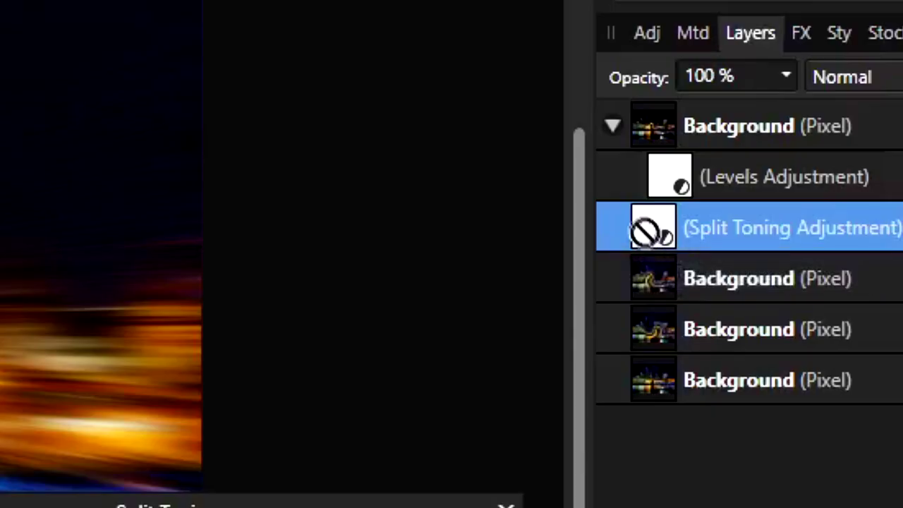
left_click_drag(643, 230, 671, 300)
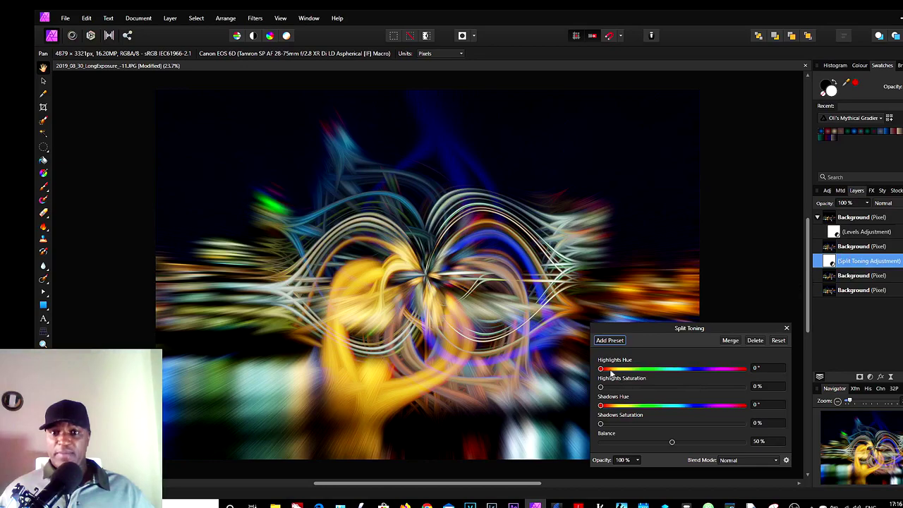
left_click_drag(612, 372, 693, 377)
left_click_drag(463, 254, 390, 296)
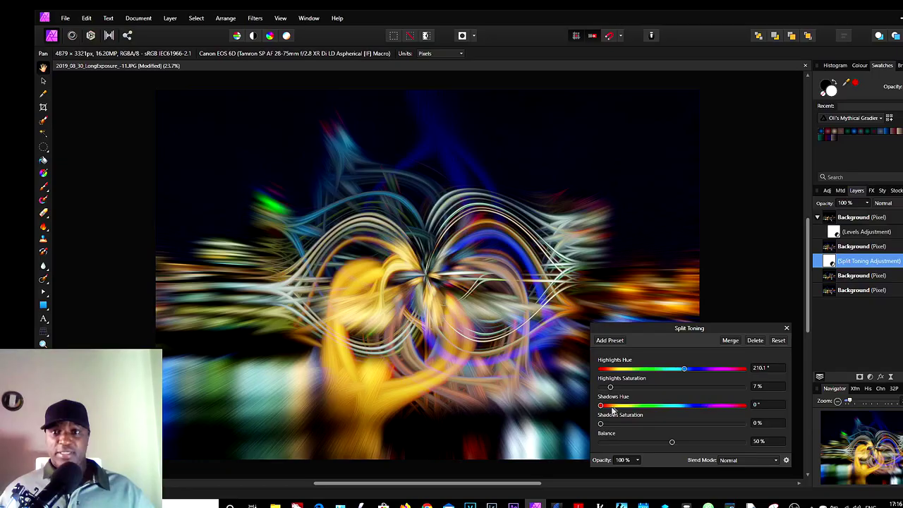
Nest a new Colour Balance adjustment inside the Background layer below Split Toning.
left_click(788, 326)
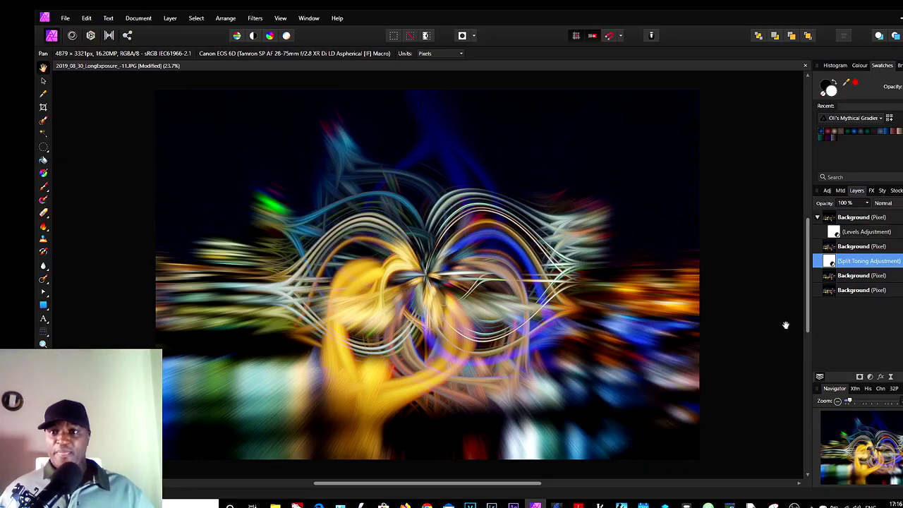
left_click(857, 277)
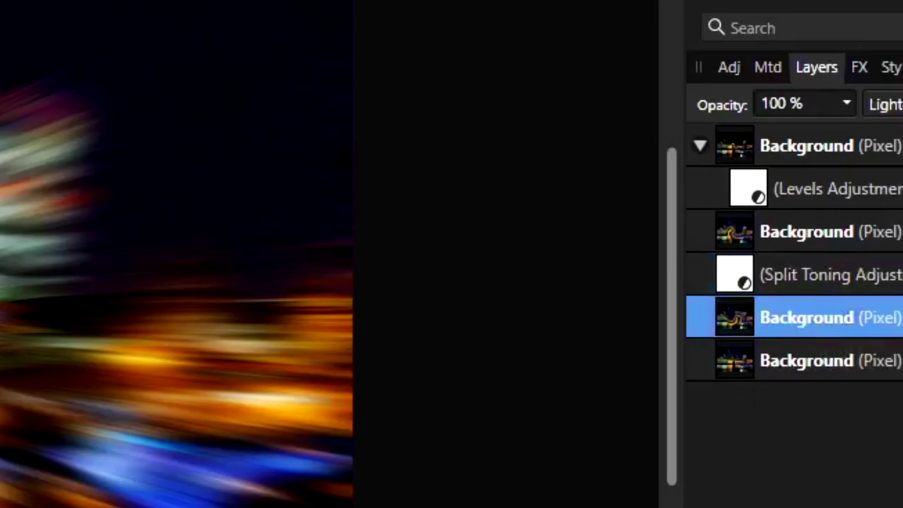
left_click(894, 504)
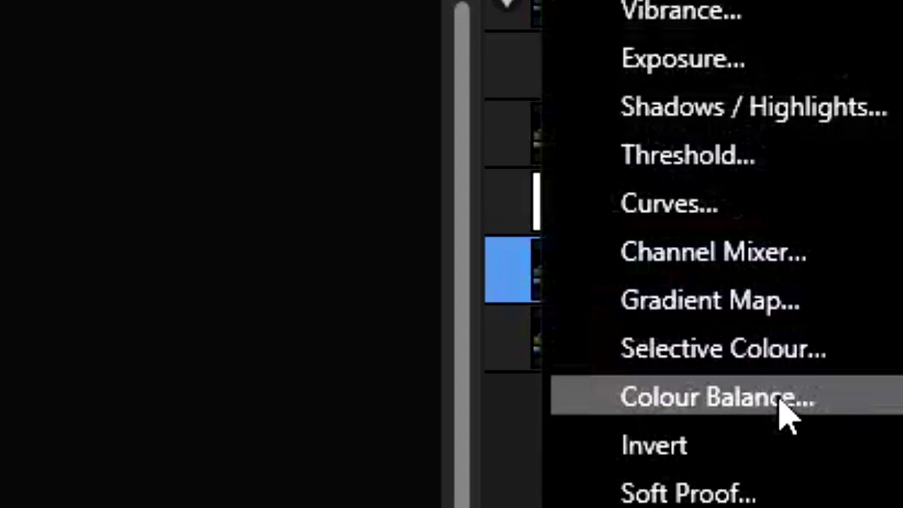
left_click(780, 399)
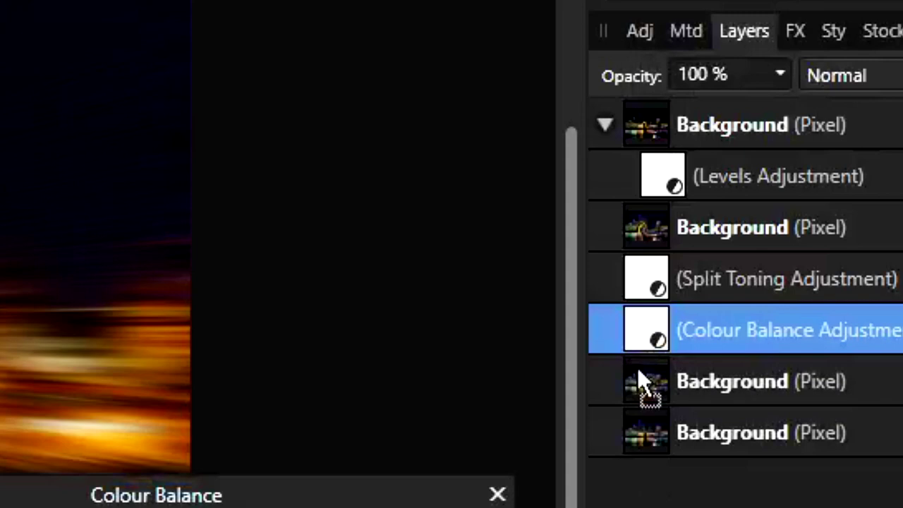
left_click_drag(638, 368, 681, 398)
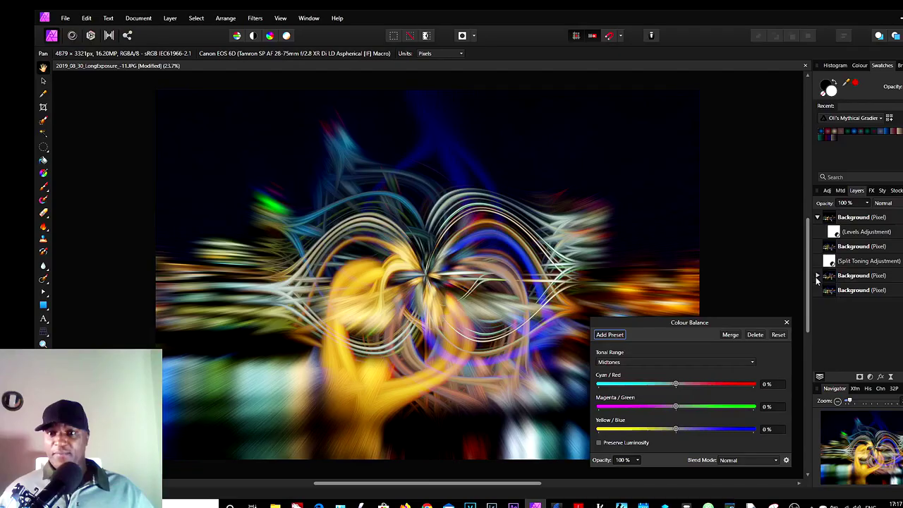
left_click(817, 276)
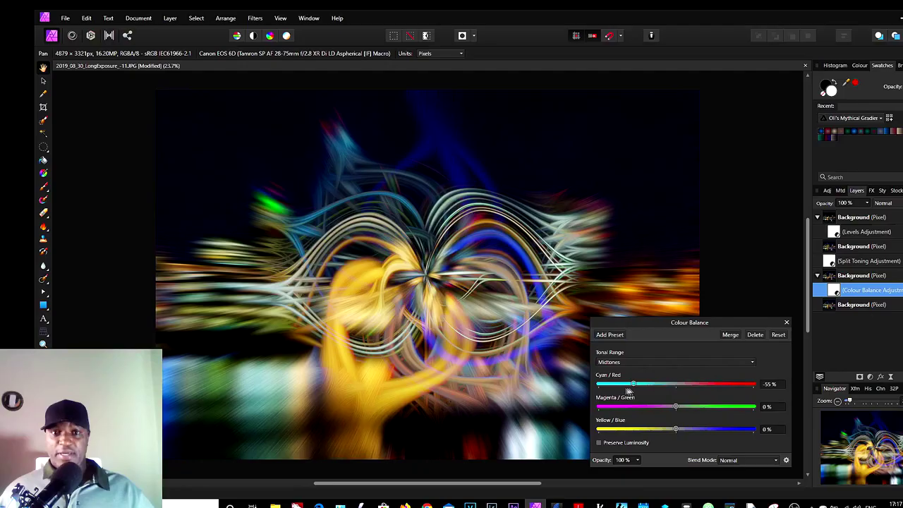
Set the Colour Balance midtones to Cyan/Red 54%, Magenta/Green -6%, and push Yellow/Blue toward blue.
left_click_drag(678, 393, 719, 394)
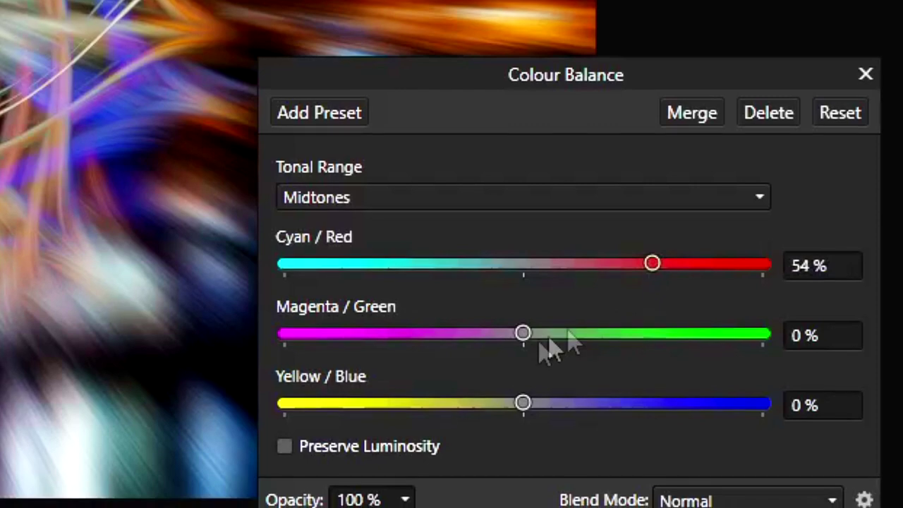
mouse_move(521, 339)
left_mouse_down()
mouse_move(681, 340)
mouse_move(544, 357)
mouse_move(510, 331)
left_mouse_up()
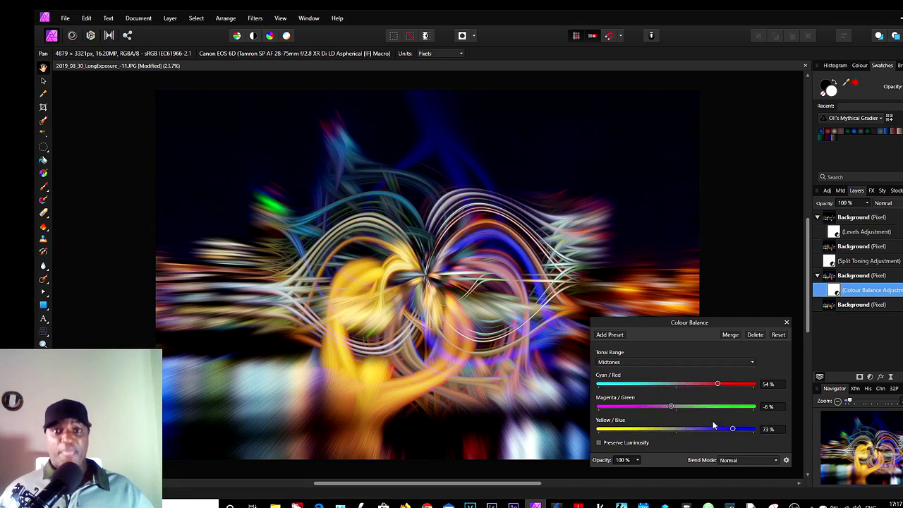
left_click_drag(672, 436, 718, 434)
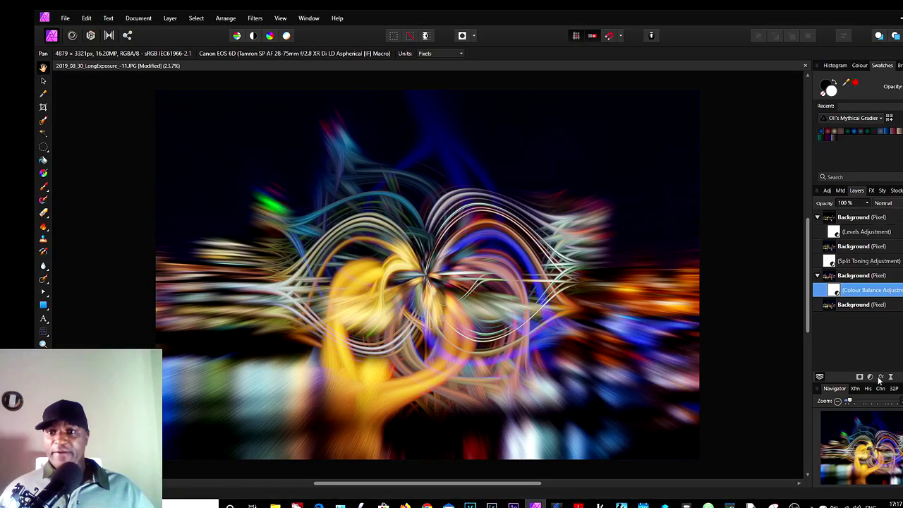
Add a Curves adjustment and pull the master curve slightly down through the upper midtones.
left_click(870, 378)
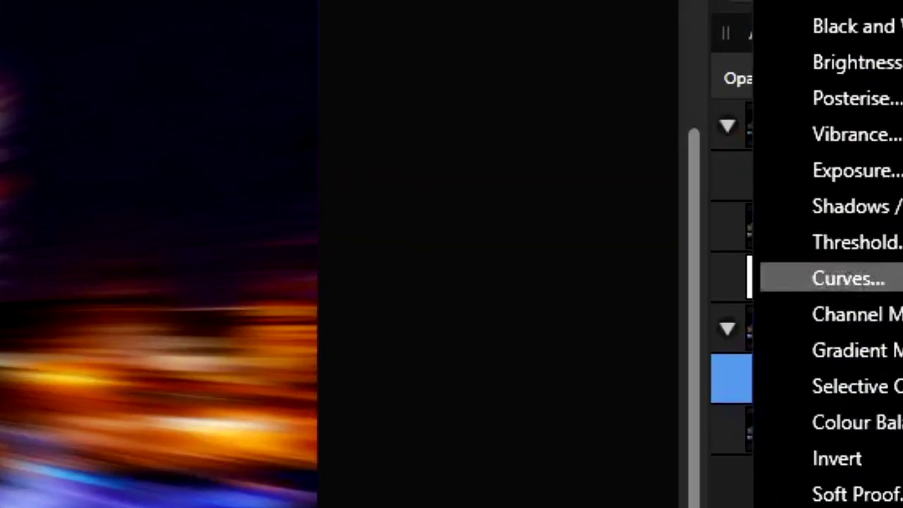
left_click(848, 278)
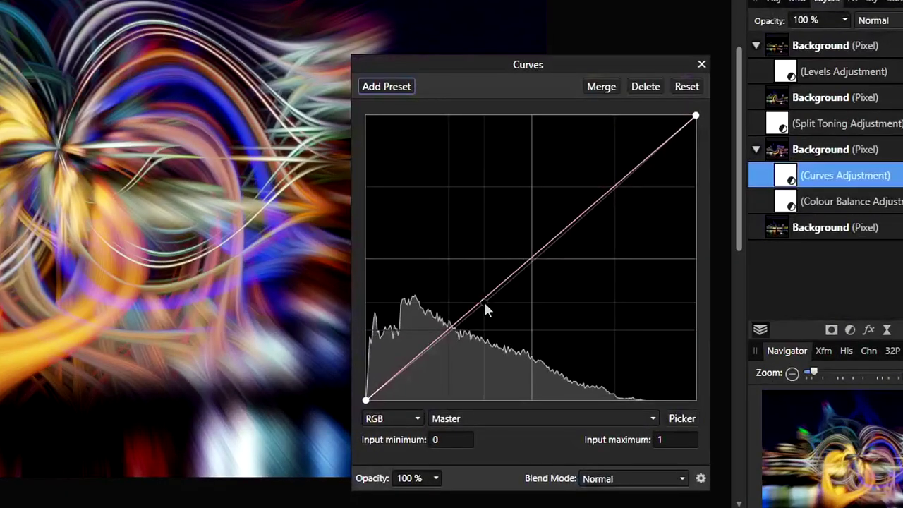
left_click_drag(484, 305, 484, 313)
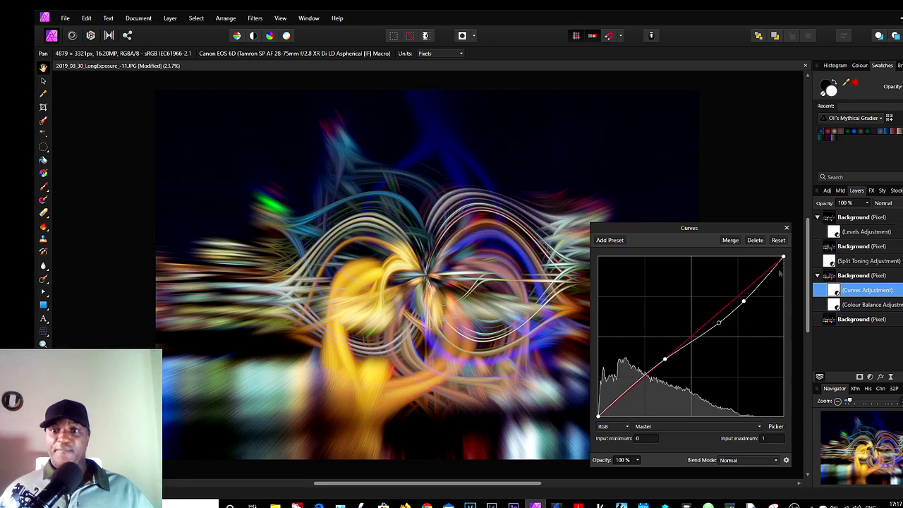
left_click(787, 228)
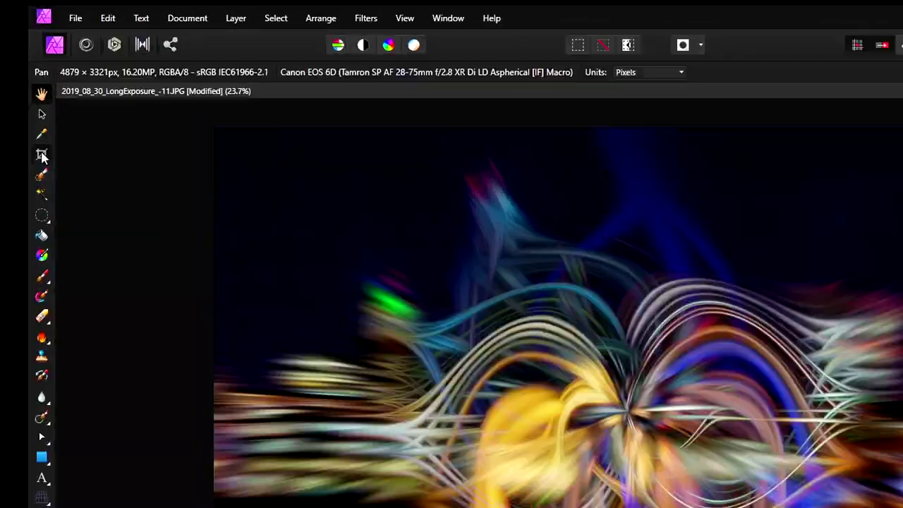
Crop in the bottom, top and right edges to frame the central light swirl, 2591 px tall.
left_click(42, 155)
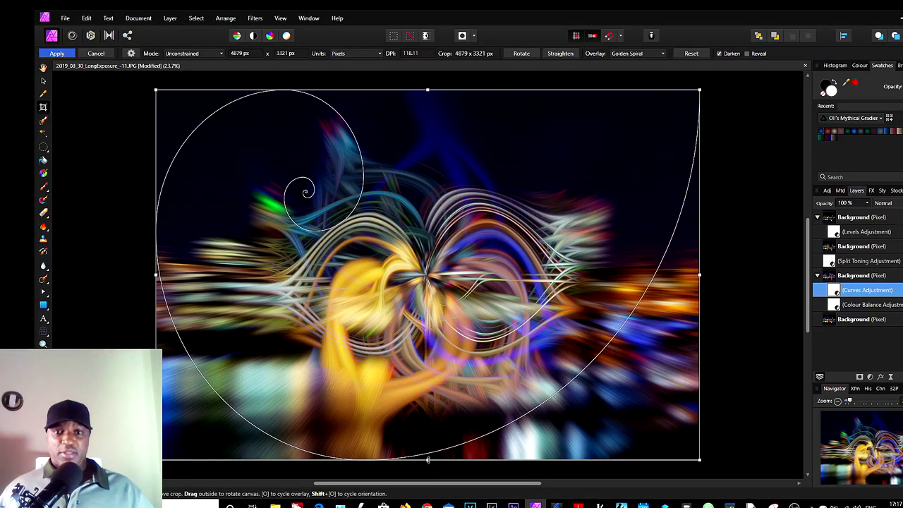
left_click_drag(428, 460, 428, 404)
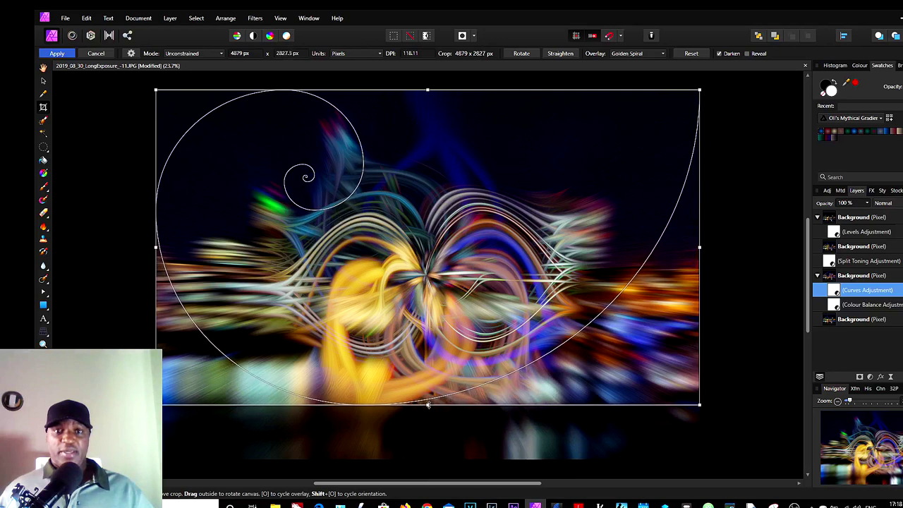
left_click_drag(428, 91, 428, 116)
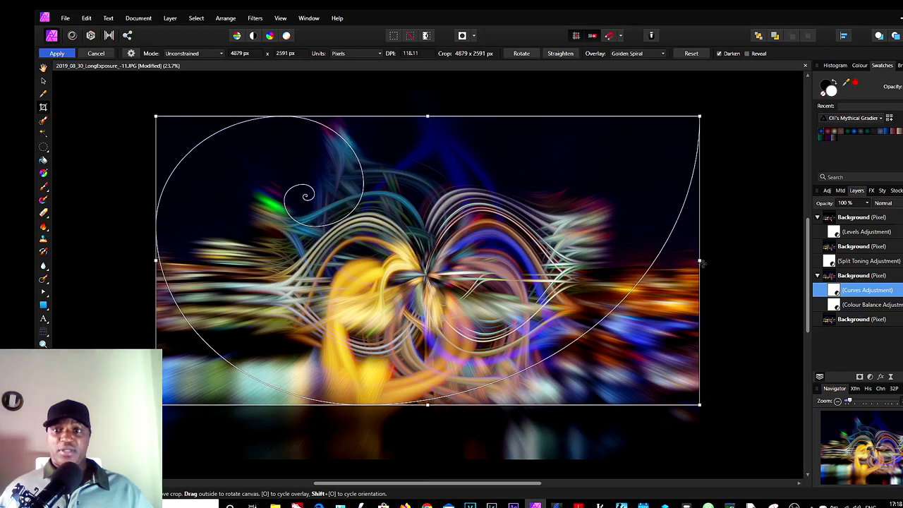
left_click_drag(700, 261, 601, 269)
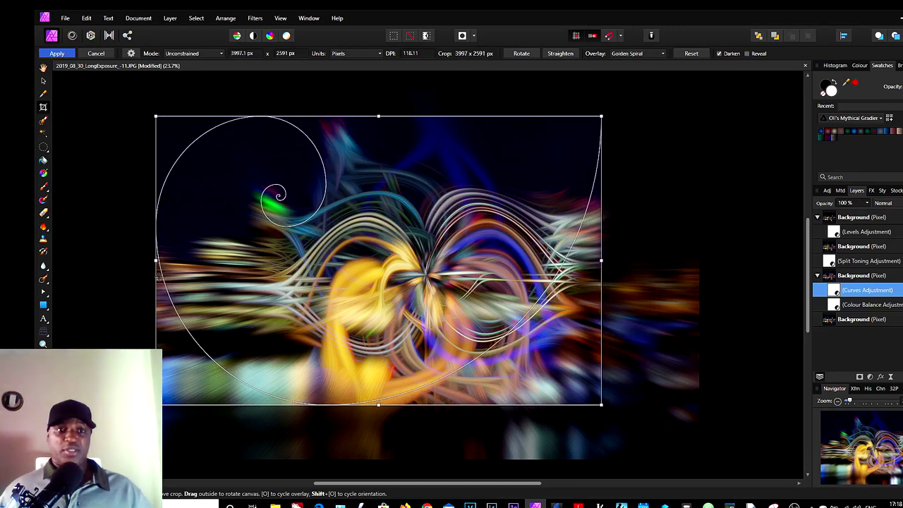